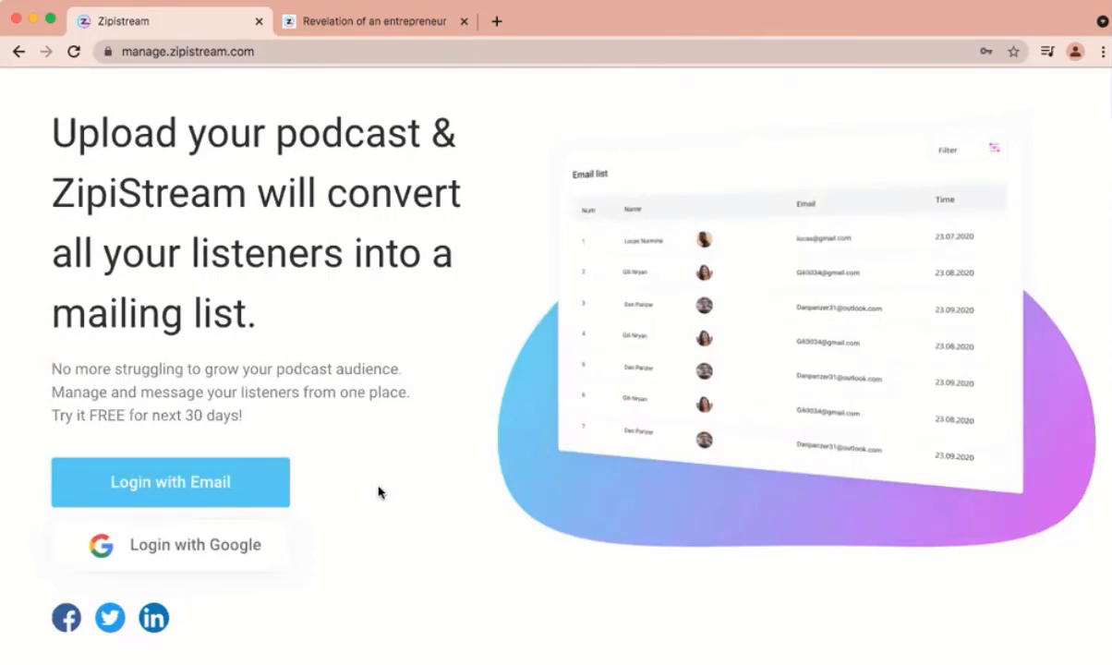
Examine the Revelation of an entrepreneur public podcast page, including its exclusive bonus content and podcast episodes.
left_click(362, 26)
scroll(441, 404, "up", 2)
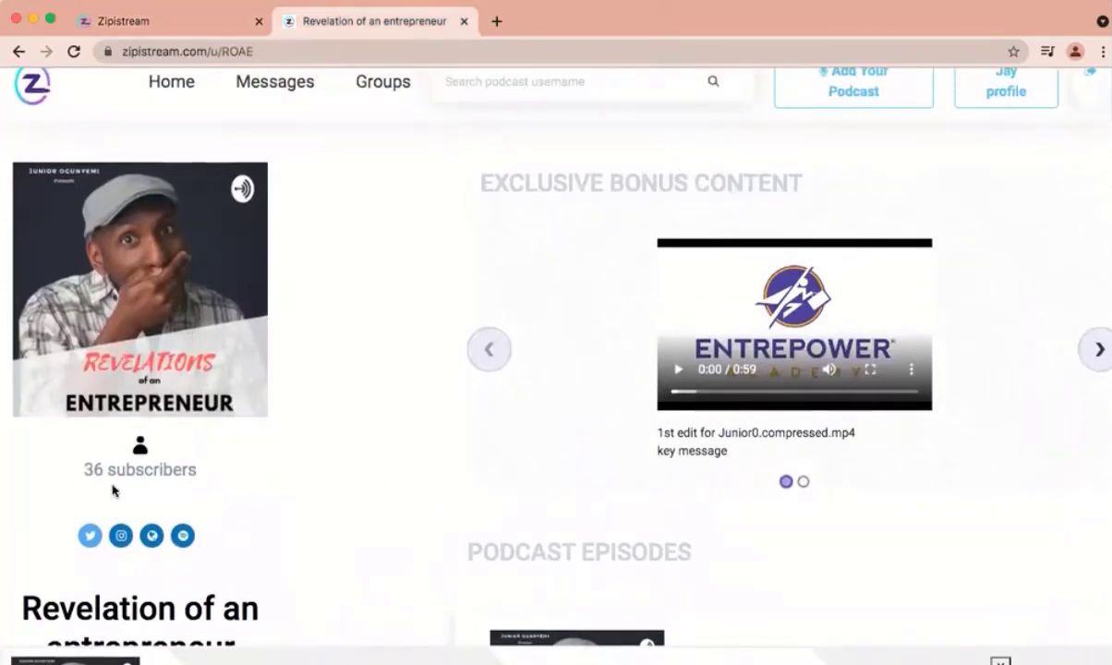
scroll(617, 556, "down", 5)
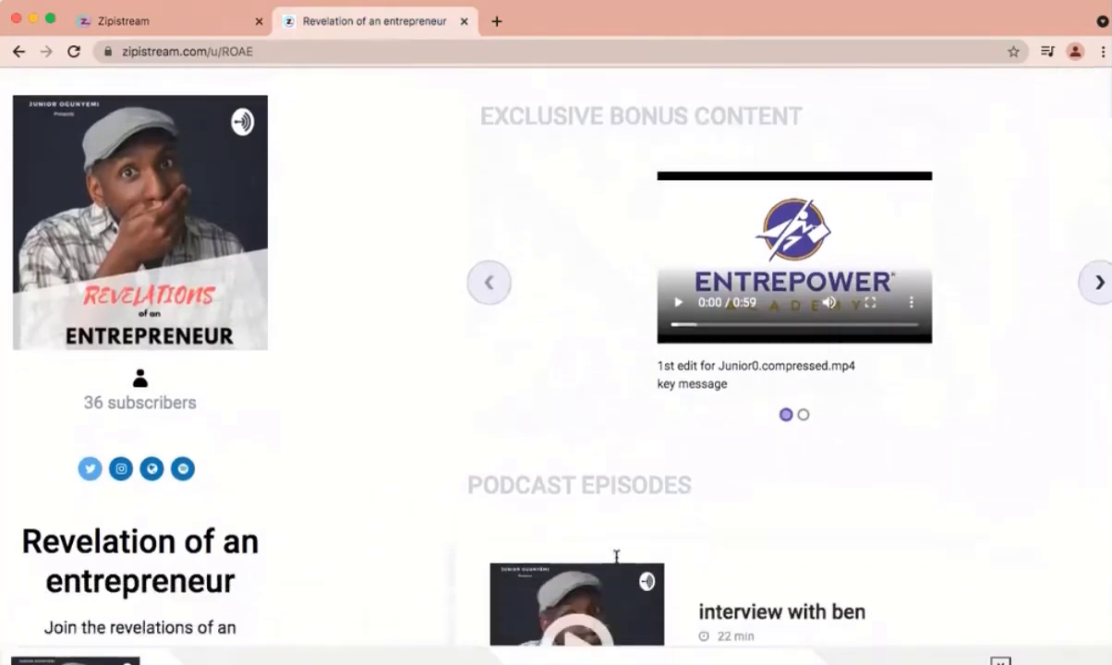
scroll(587, 554, "down", 5)
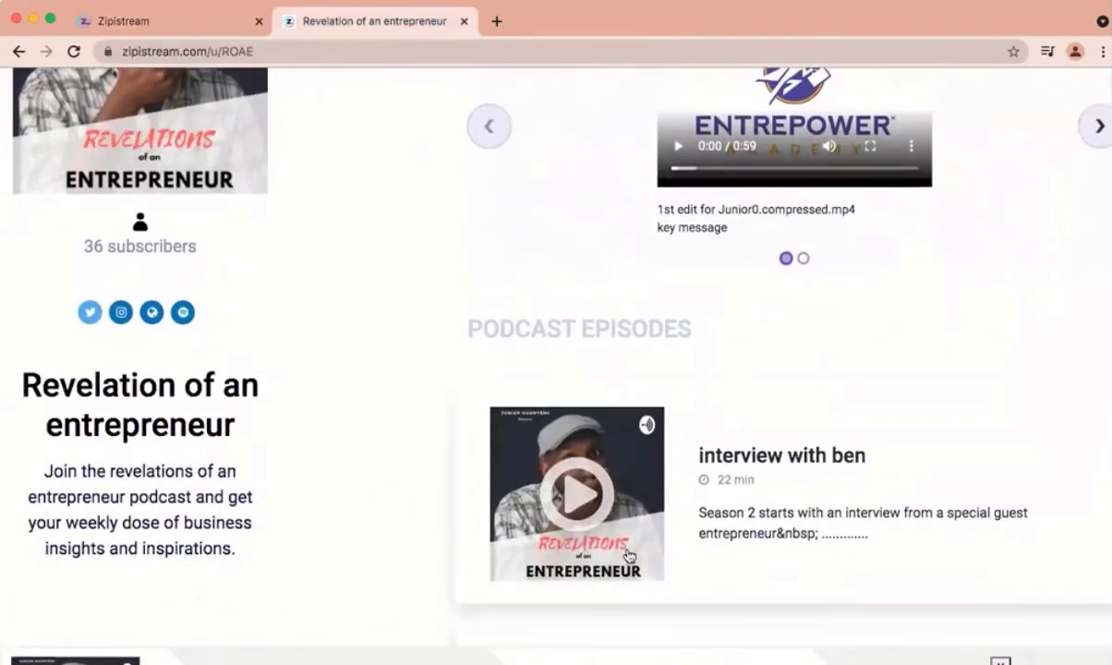
scroll(636, 393, "down", 10)
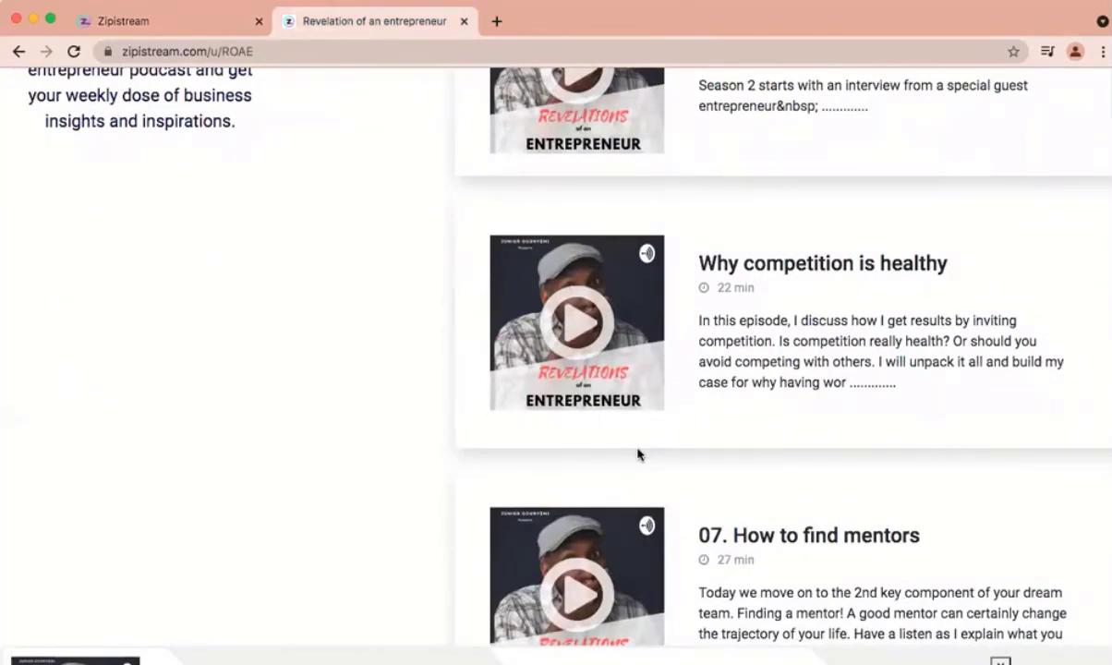
scroll(640, 455, "down", 5)
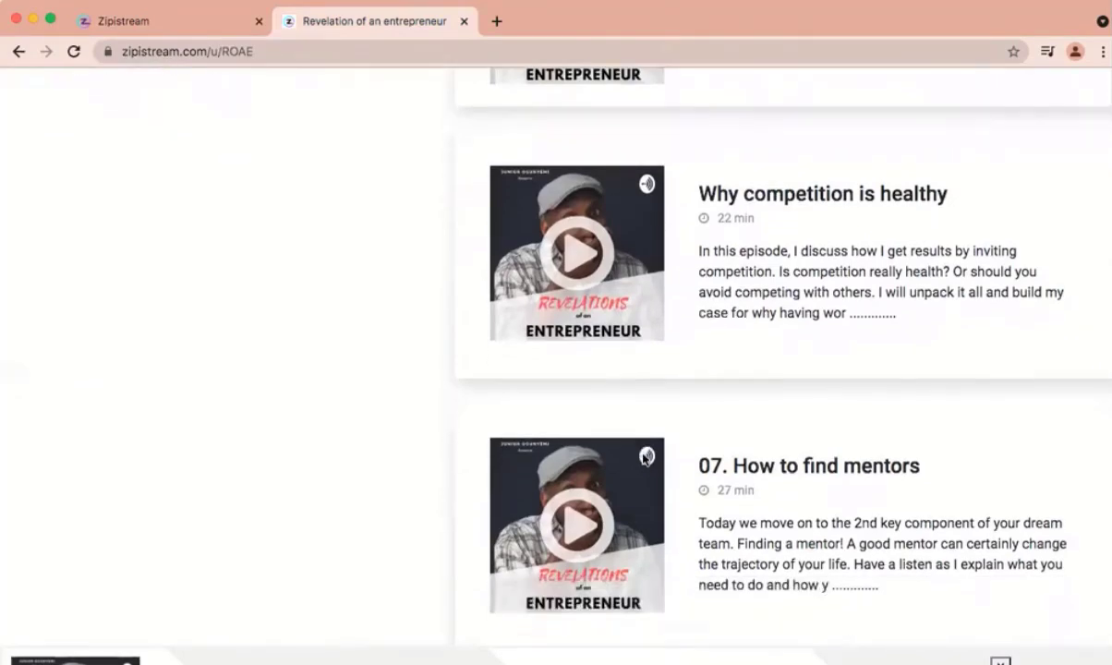
scroll(644, 459, "up", 5)
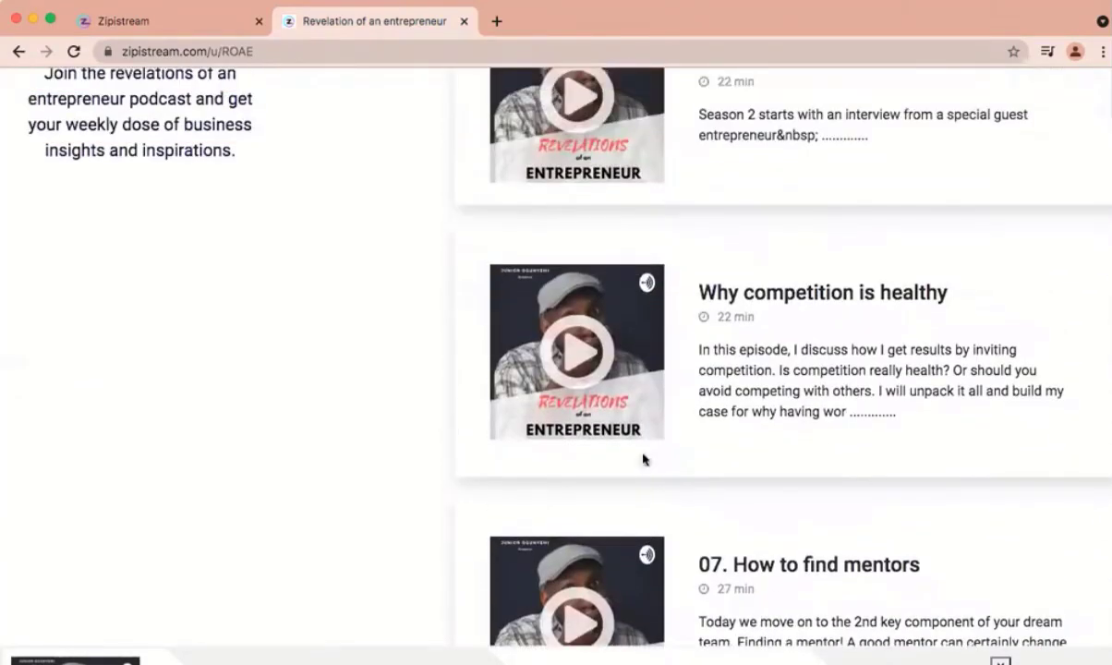
scroll(644, 460, "up", 5)
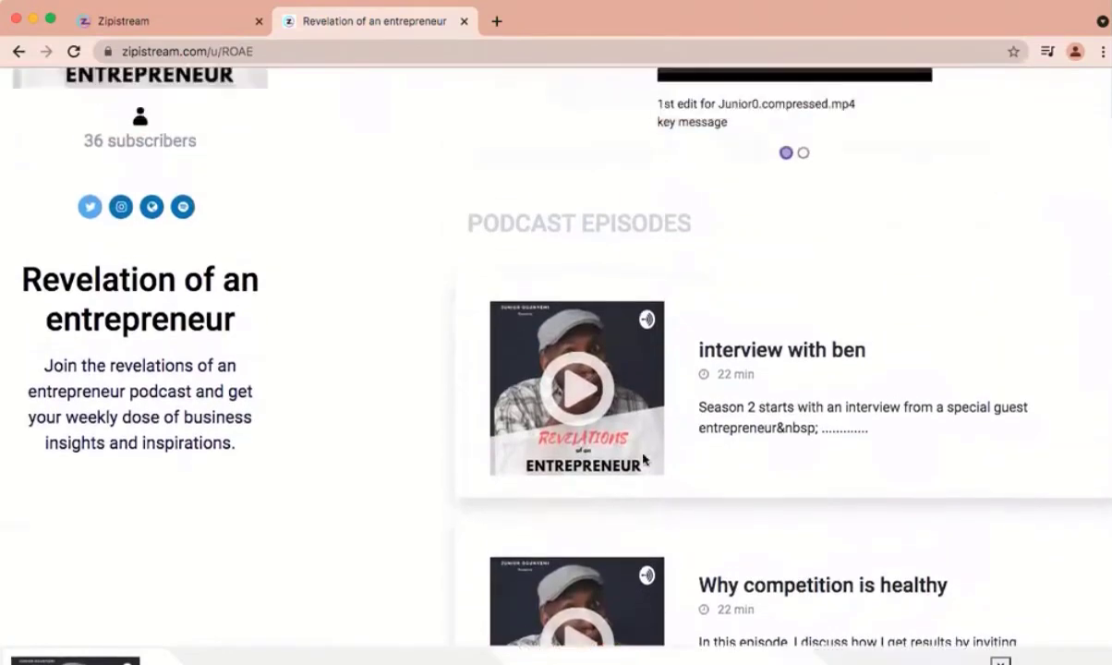
scroll(644, 459, "up", 5)
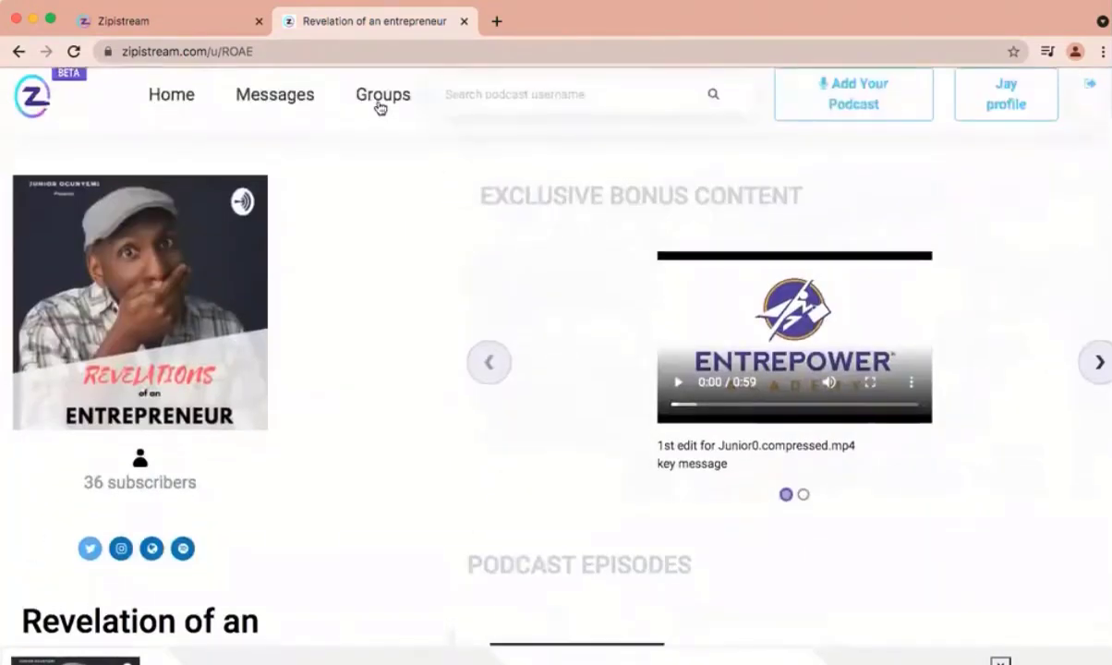
Leave the Revelation of an entrepreneur podcast from the list of joined groups.
left_click(380, 104)
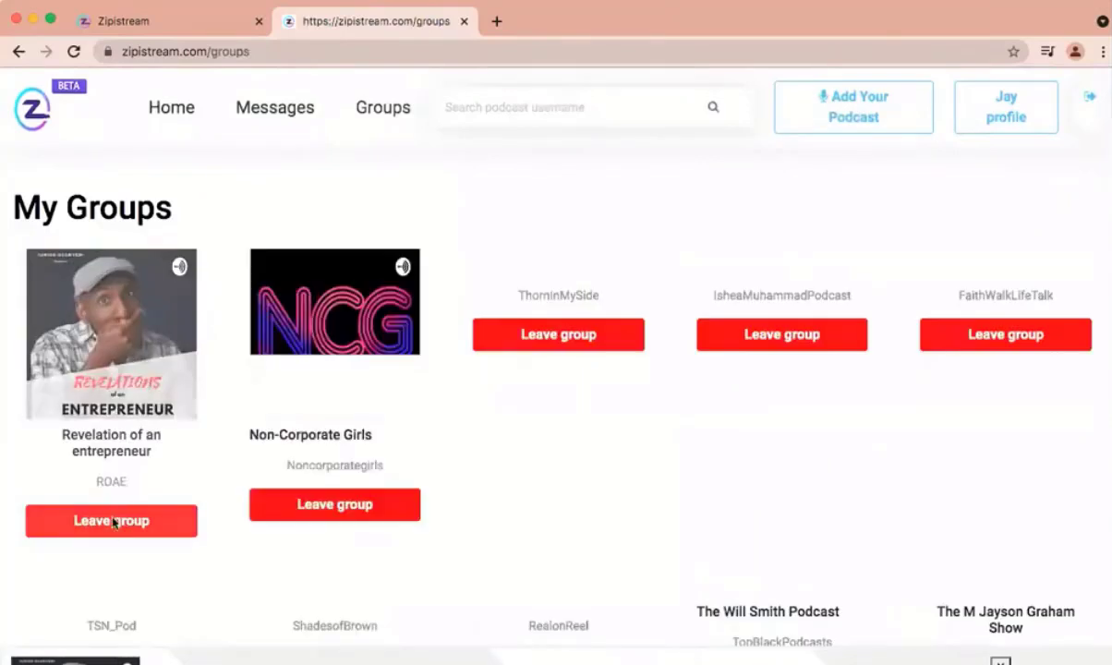
left_click(116, 525)
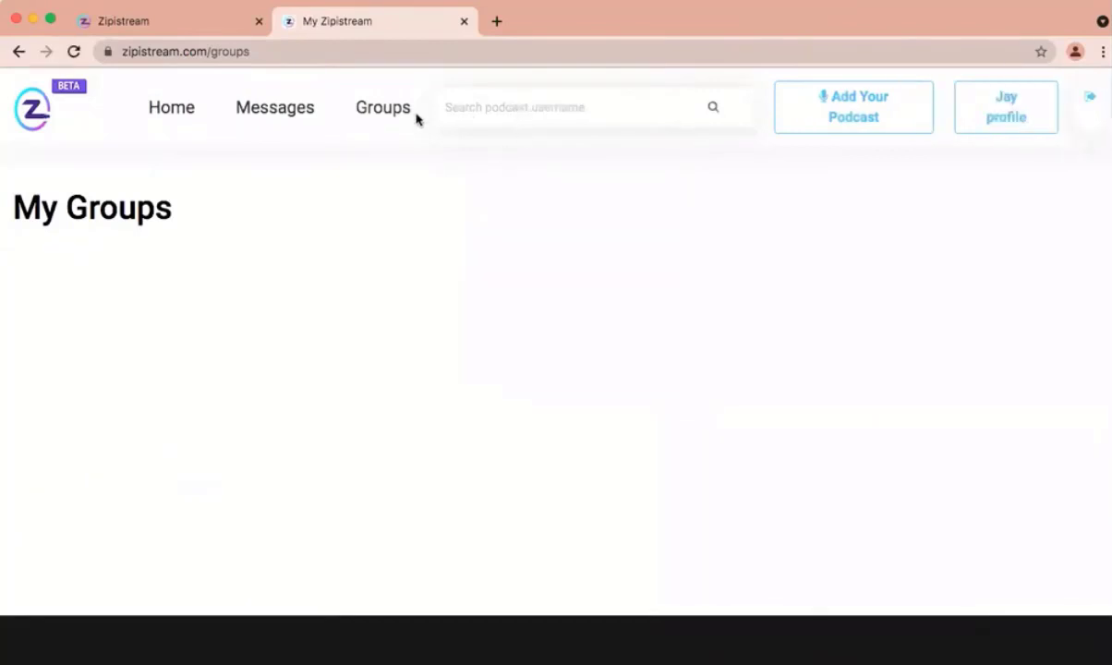
Search for the podcast by the host's first name and open the Revelation of an entrepreneur page.
left_click(494, 104)
left_click(459, 150)
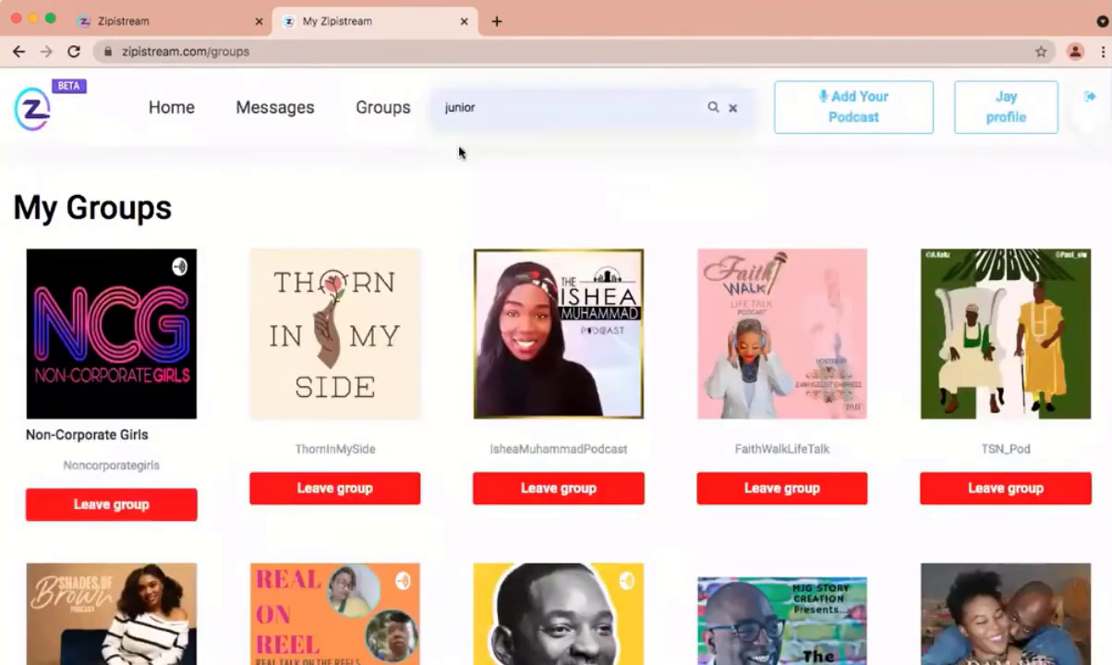
key("Return")
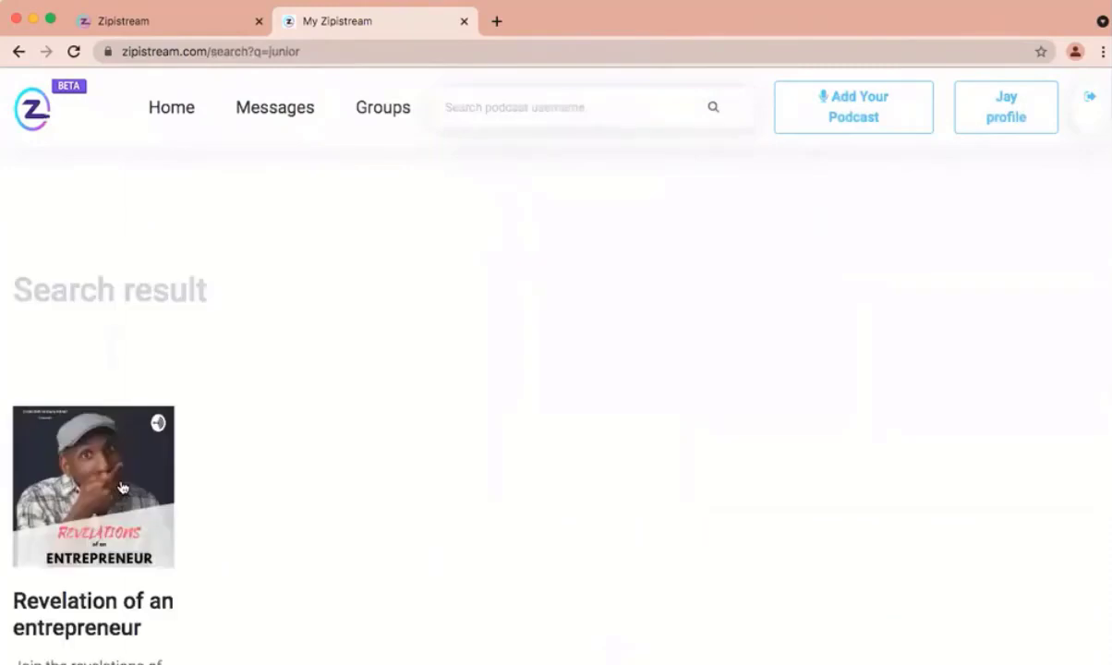
left_click(113, 461)
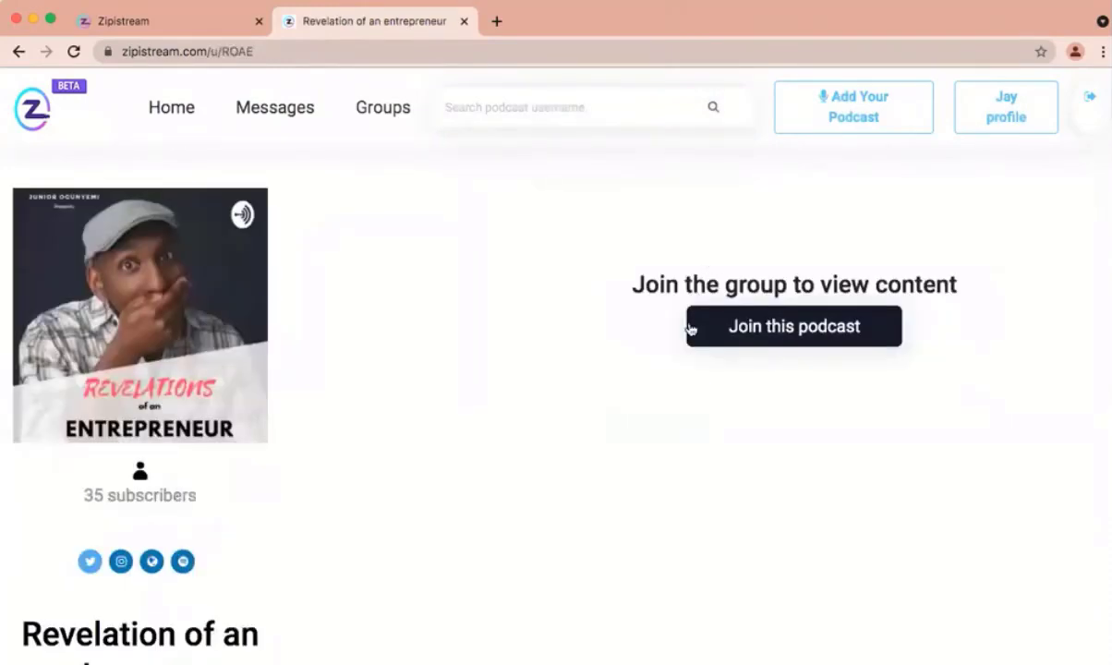
Join the Revelation of an entrepreneur podcast and look over its bonus content and episodes.
scroll(635, 452, "down", 1)
scroll(635, 452, "down", 1)
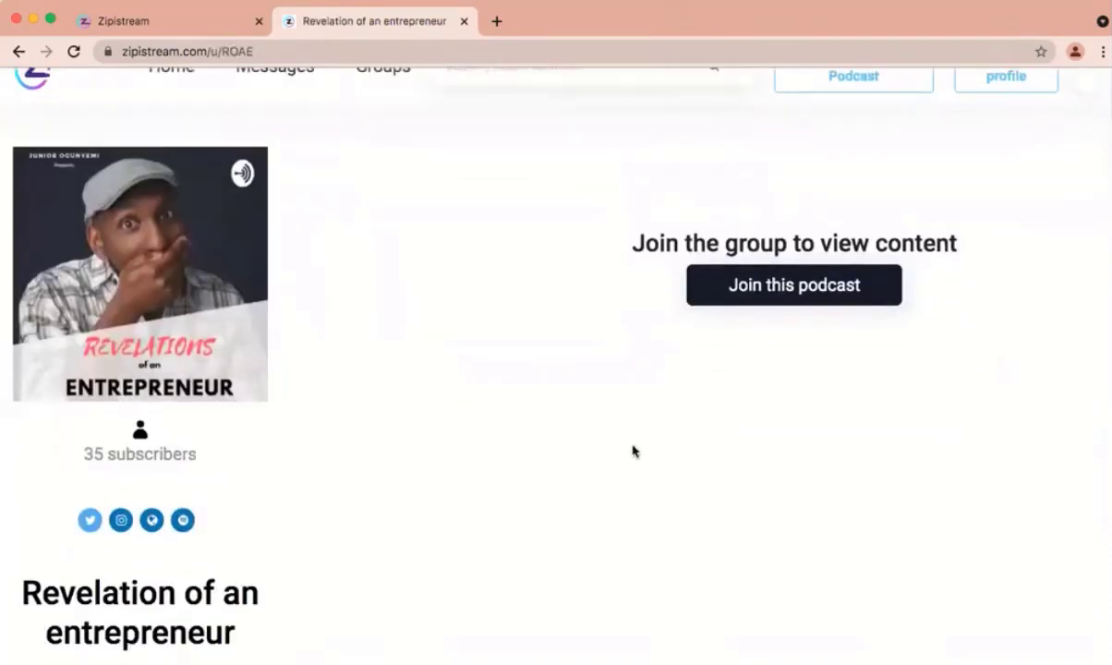
scroll(634, 451, "down", 1)
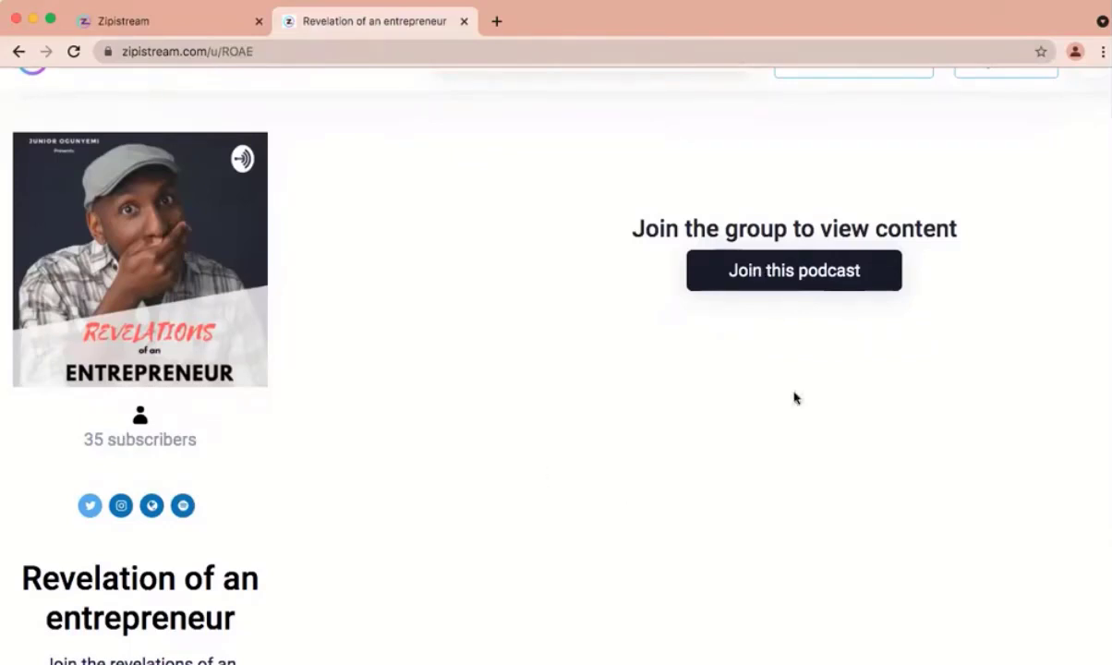
left_click(802, 281)
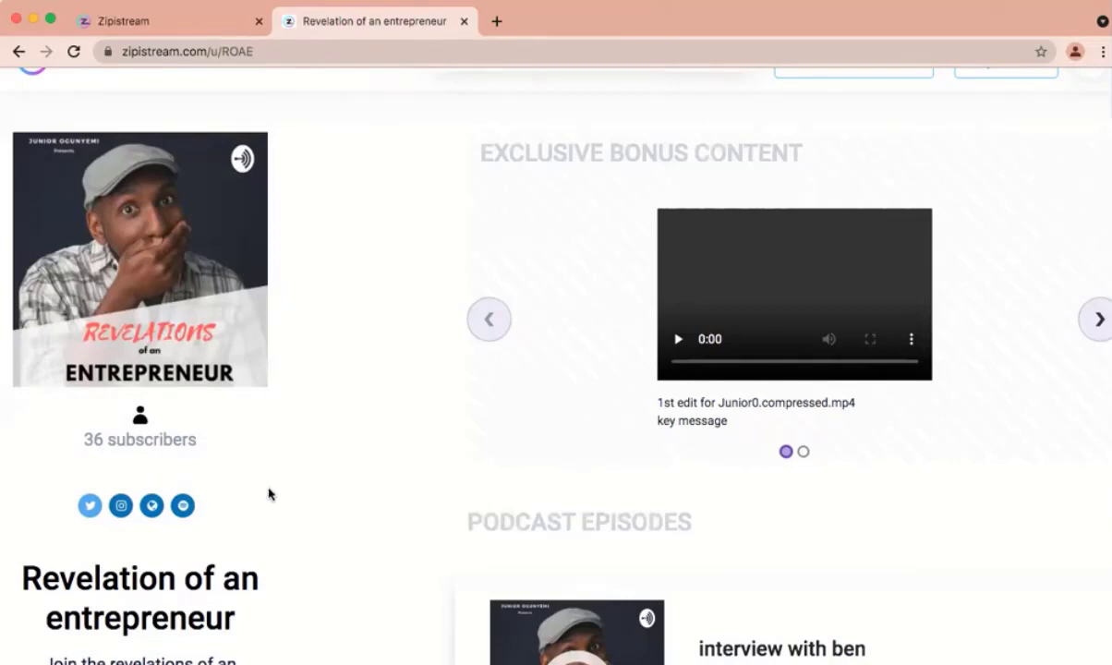
scroll(270, 494, "down", 5)
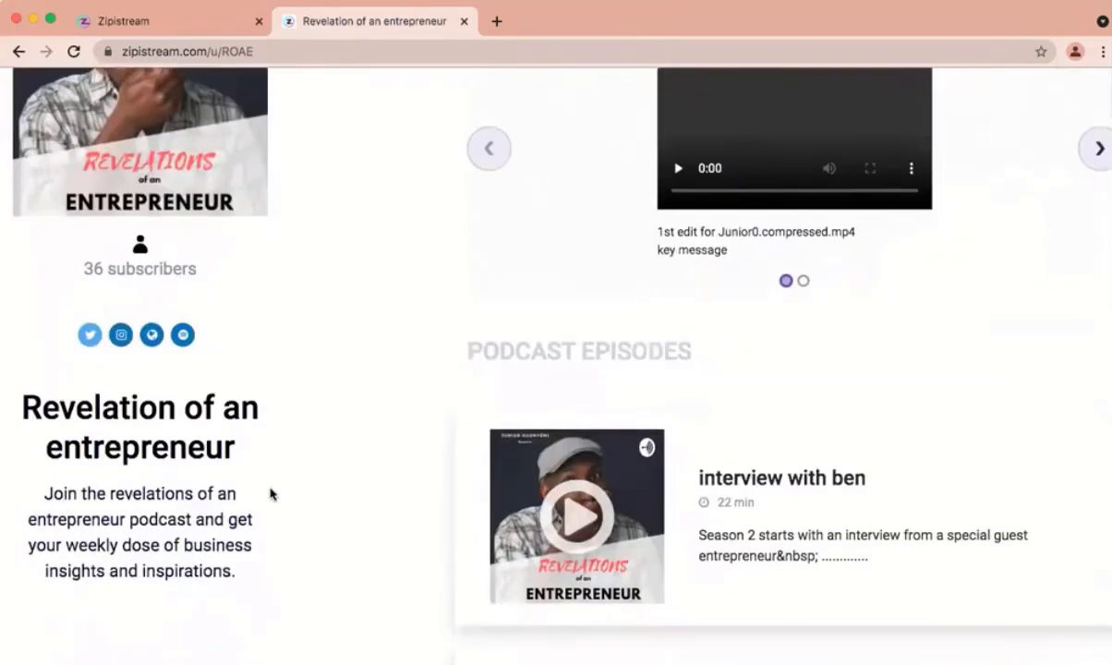
scroll(270, 494, "up", 3)
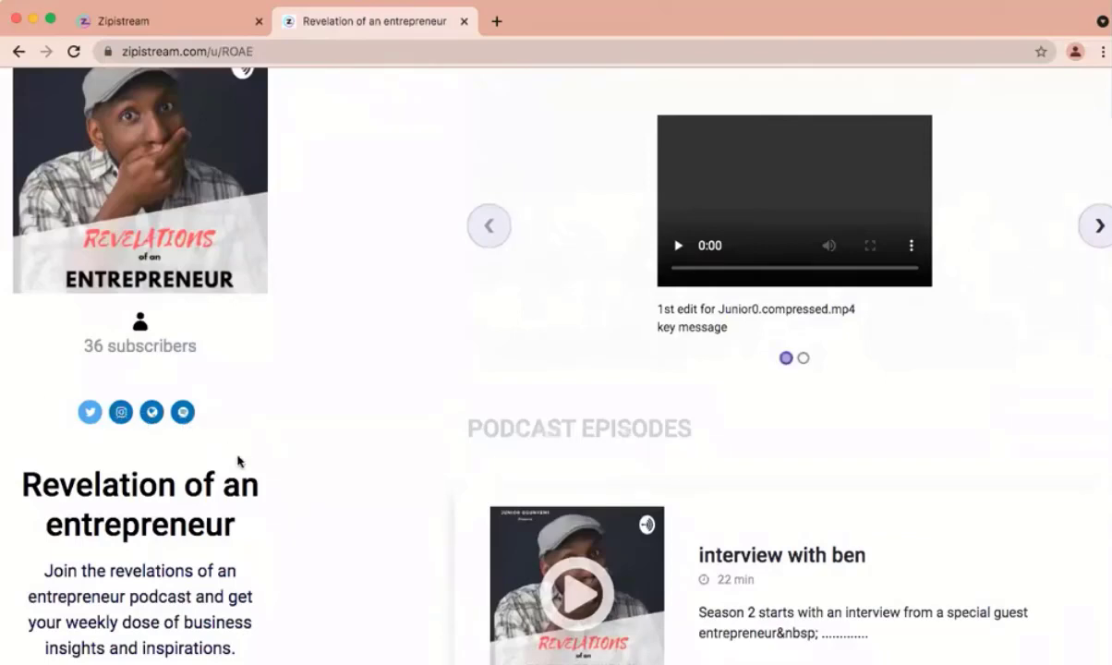
Log in to the ZipiStream podcaster management site with the prefilled credentials and copy the podcast's share link.
left_click(174, 22)
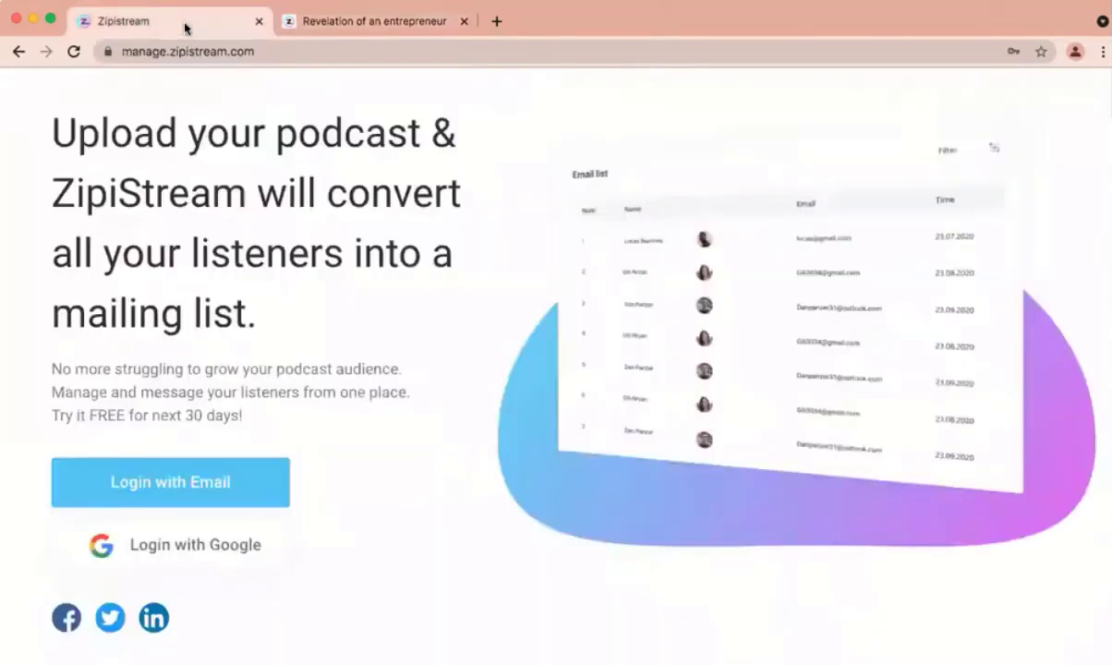
scroll(603, 340, "up", 4)
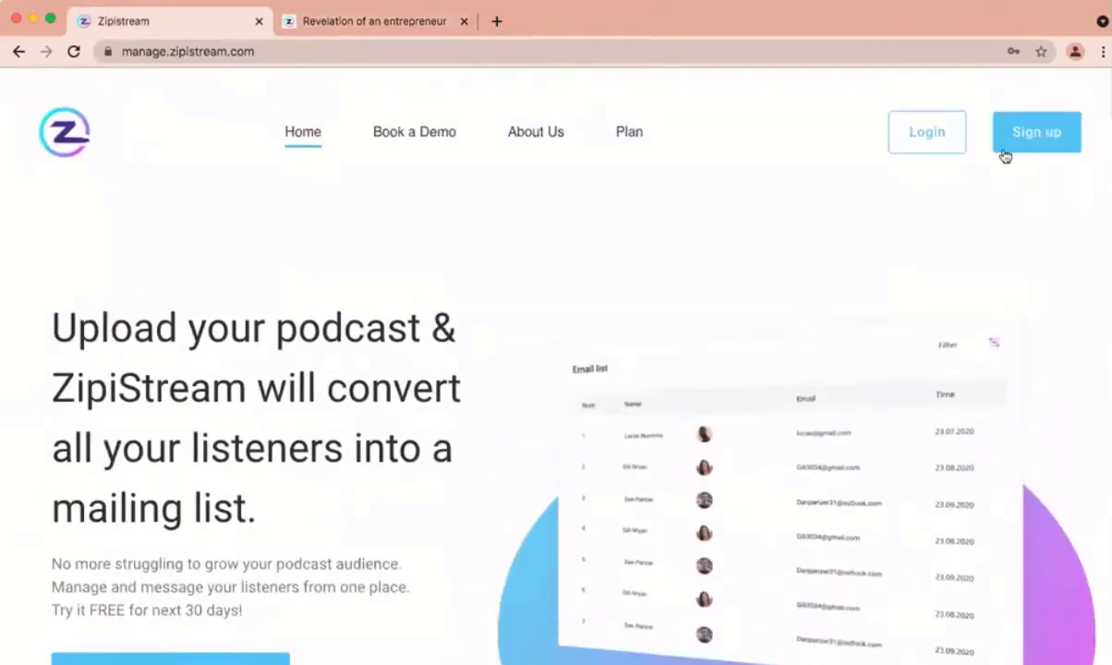
left_click(928, 135)
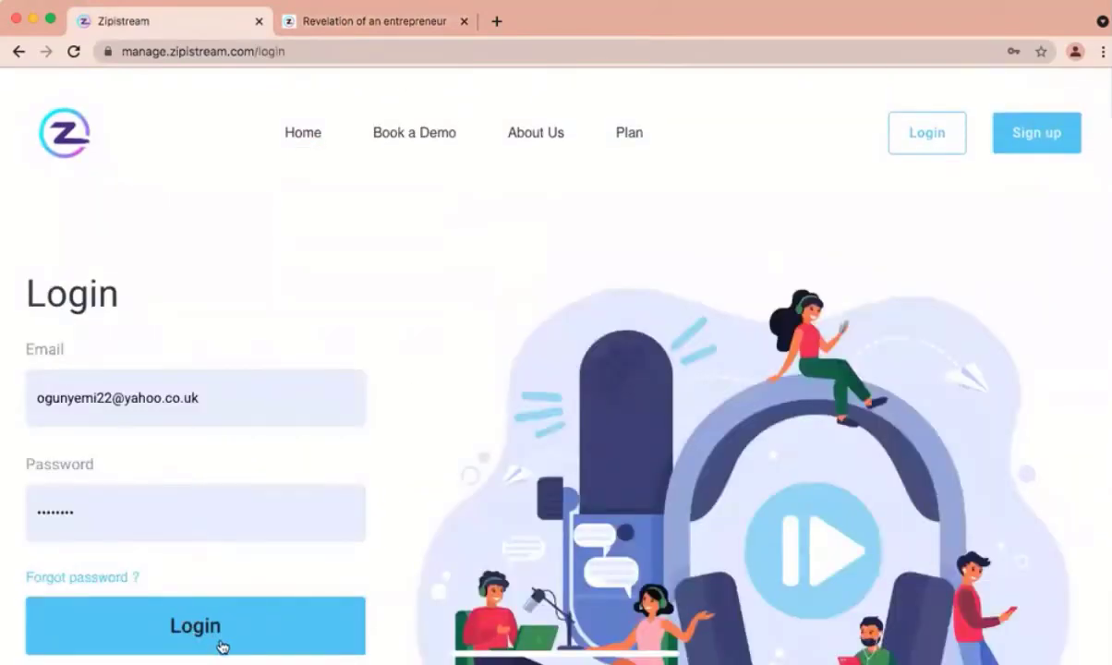
left_click(344, 658)
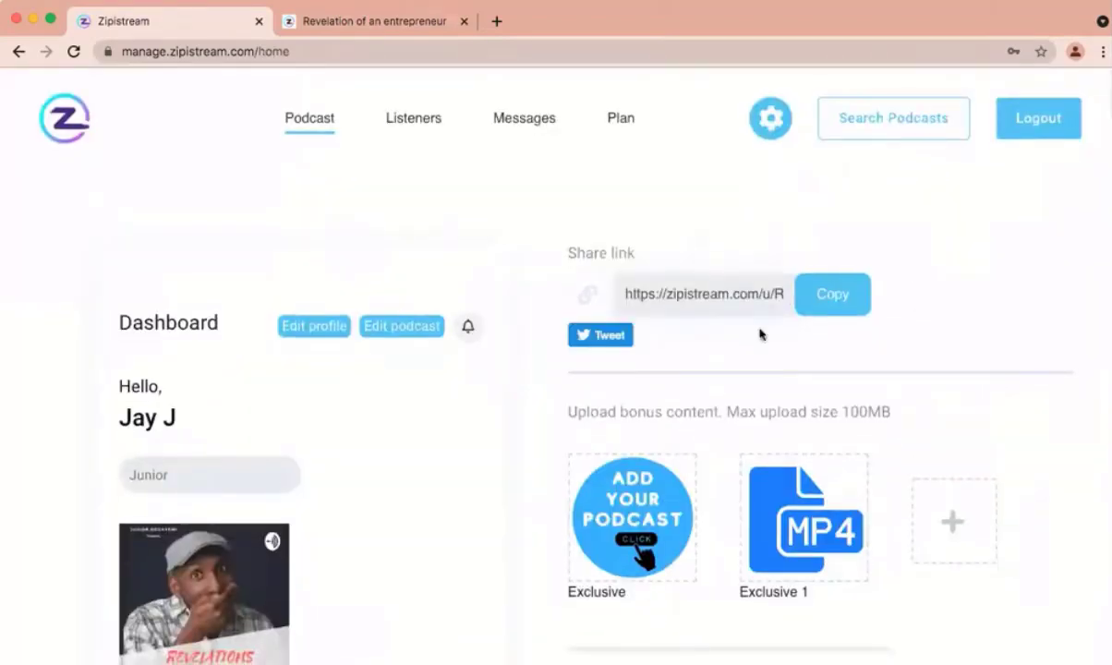
left_click(812, 296)
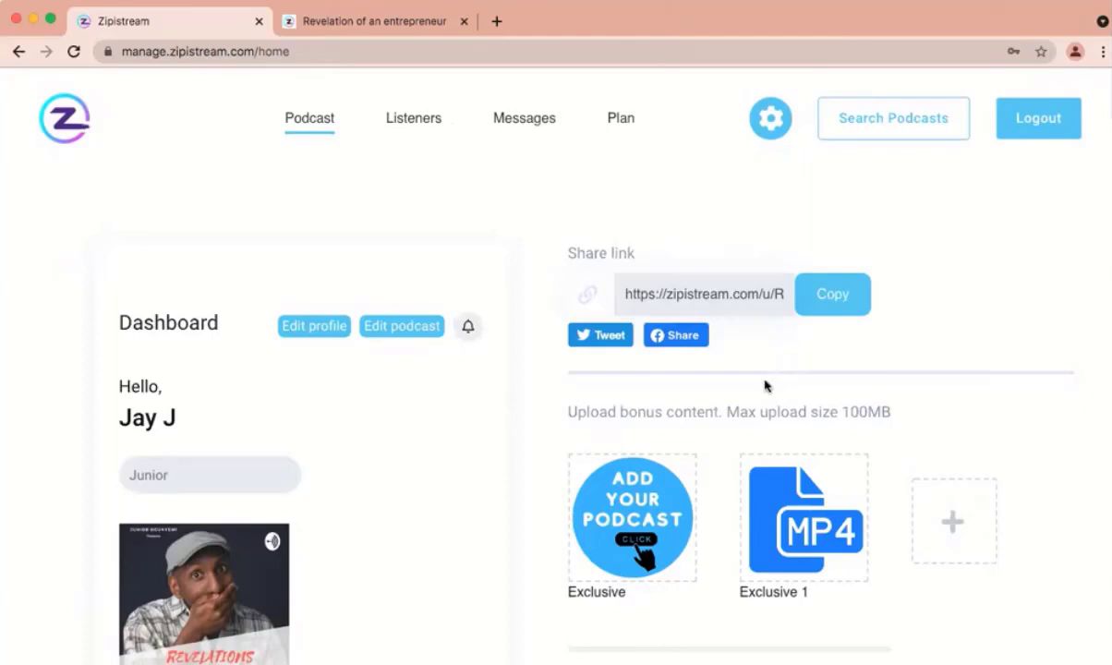
Examine the podcaster dashboard's sharing options, bonus content uploads, profile and social links, and podcast feed.
scroll(757, 436, "down", 1)
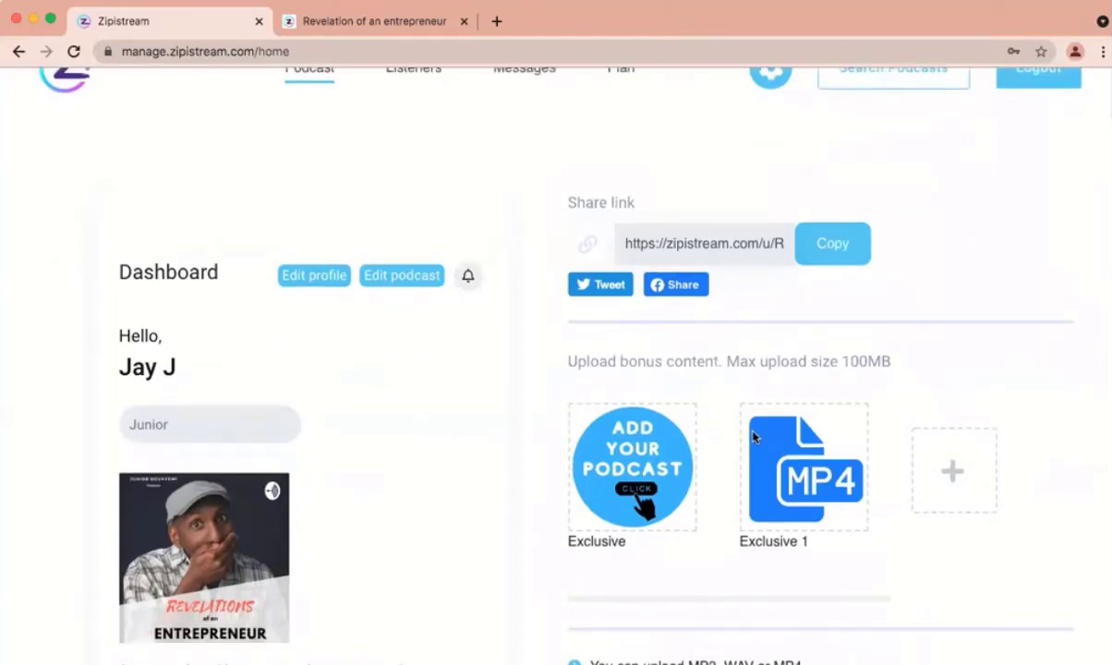
scroll(710, 403, "down", 2)
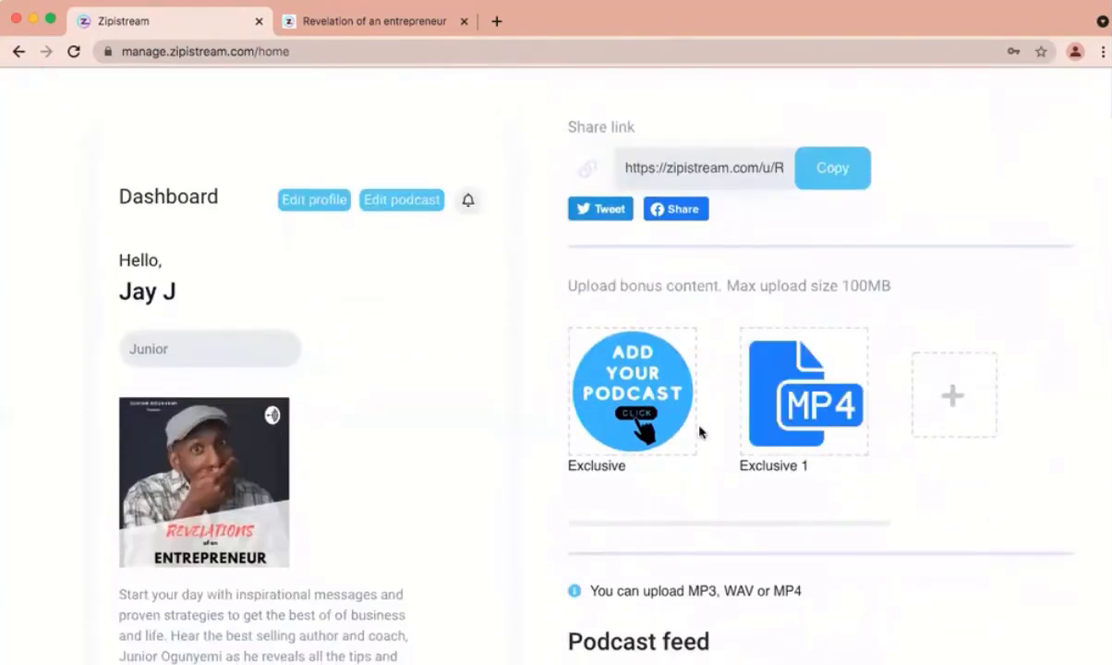
scroll(871, 494, "down", 1)
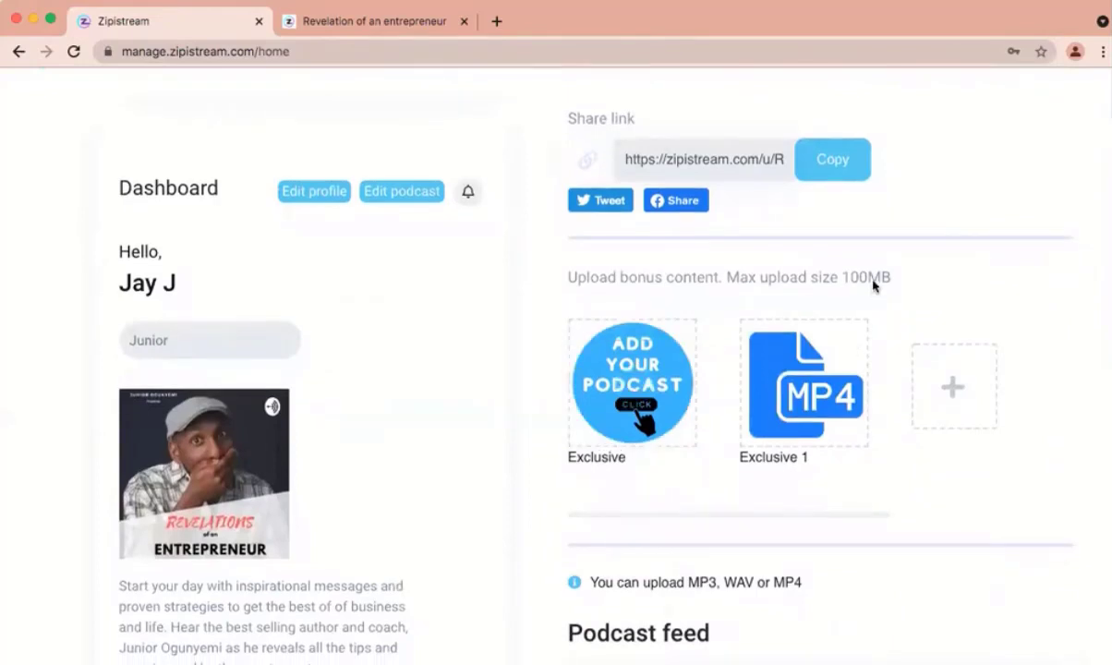
scroll(869, 369, "down", 1)
scroll(864, 470, "down", 2)
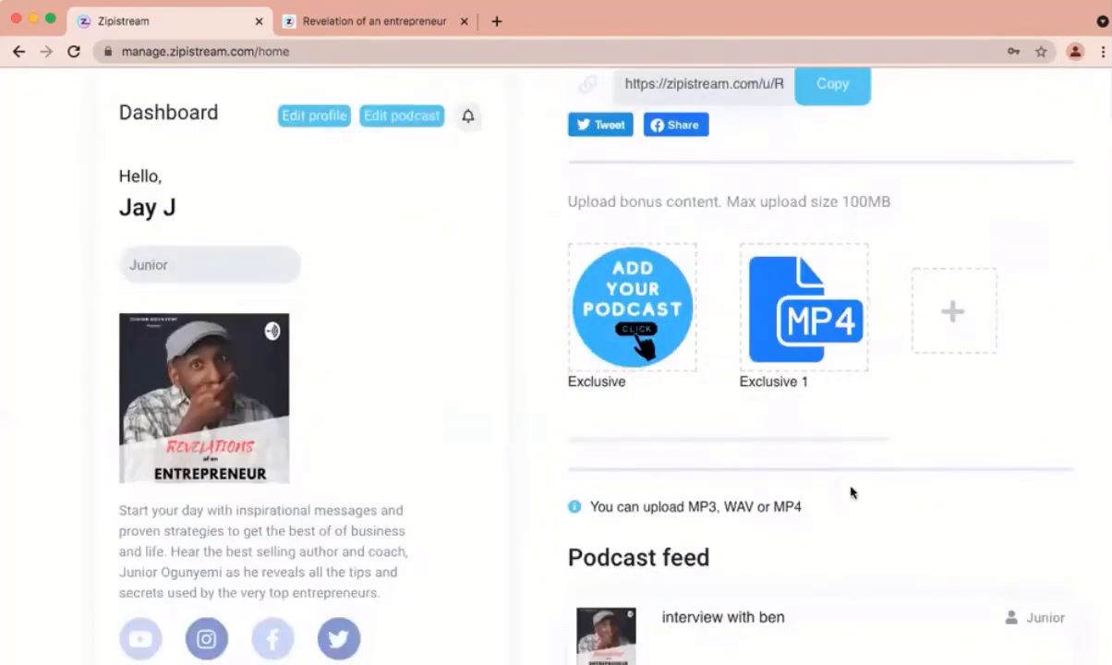
scroll(852, 493, "down", 1)
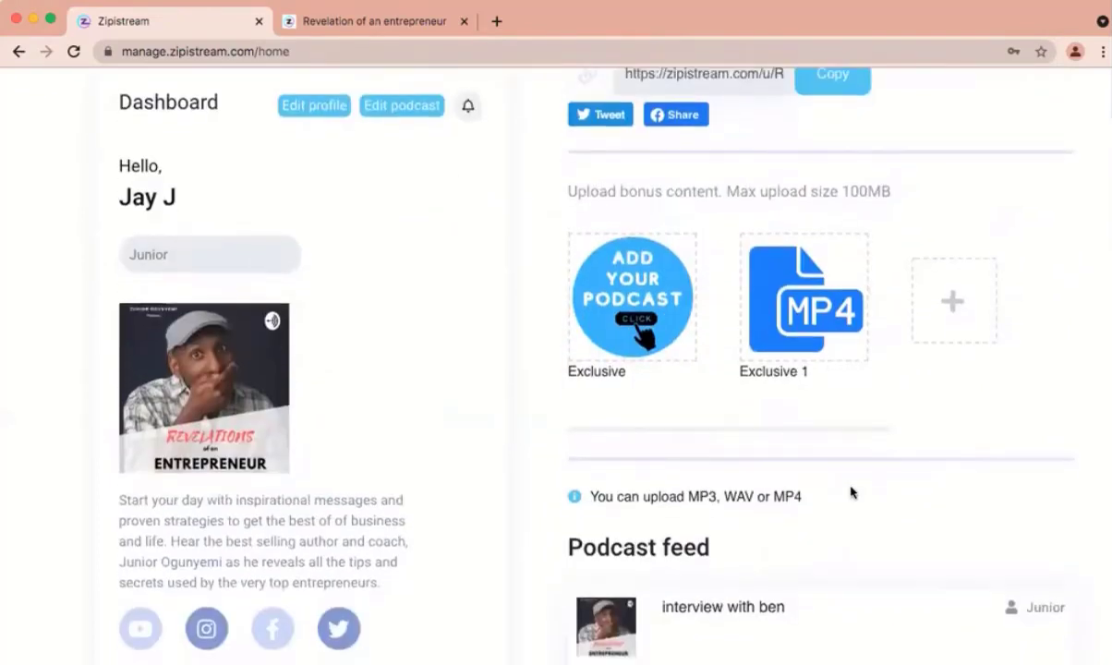
scroll(851, 492, "down", 1)
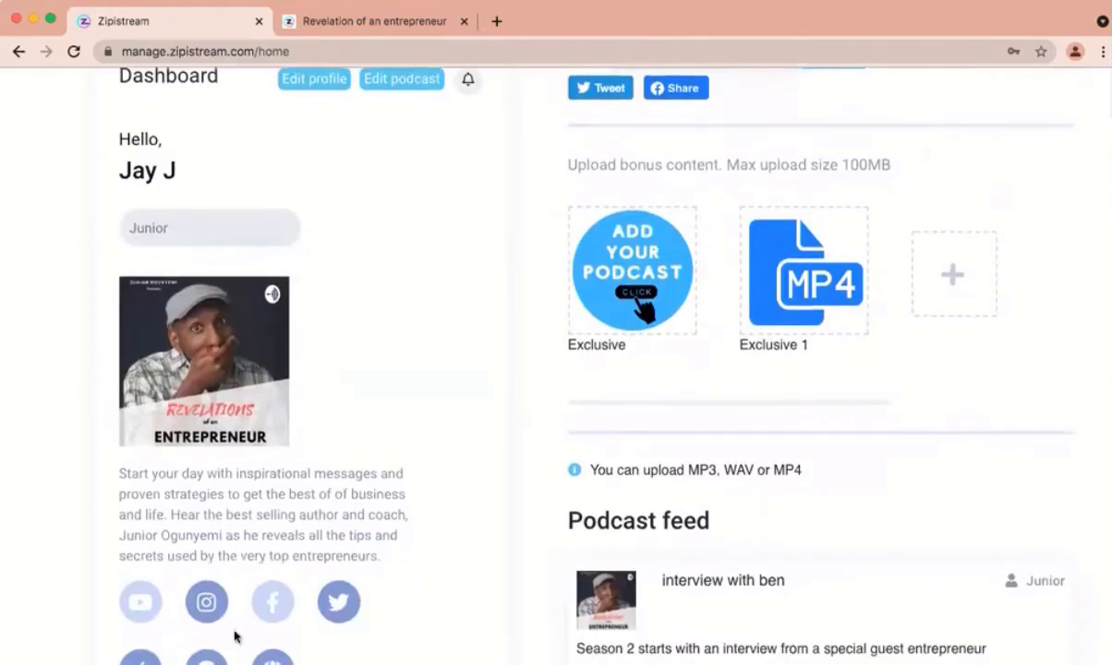
scroll(242, 619, "down", 1)
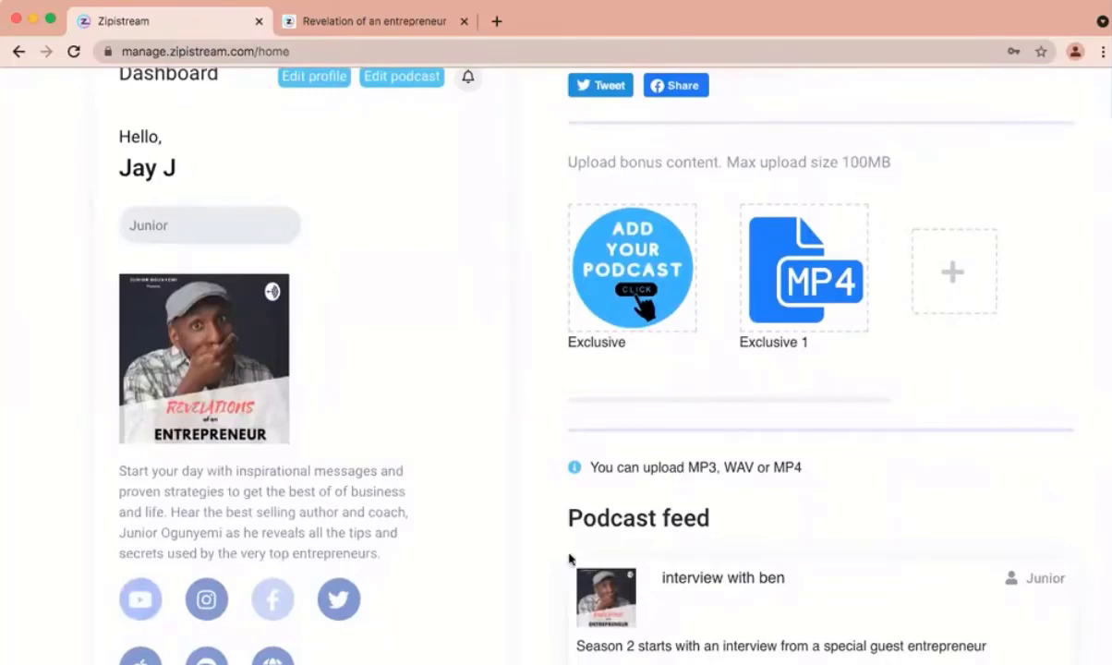
scroll(700, 505, "down", 1)
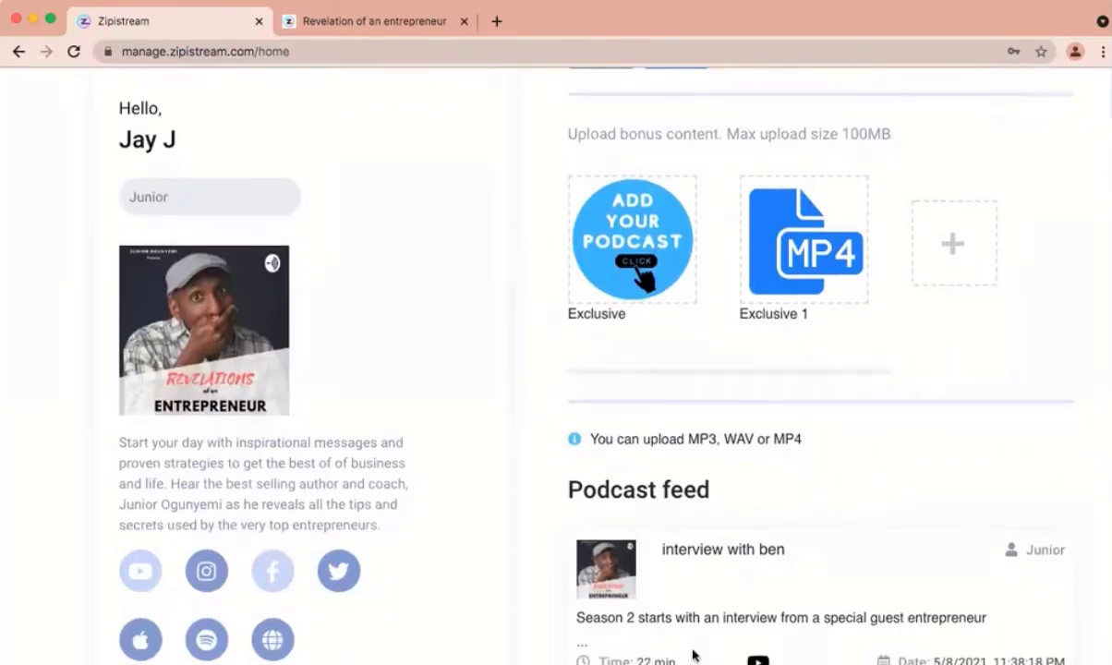
scroll(687, 623, "down", 3)
scroll(687, 631, "up", 5)
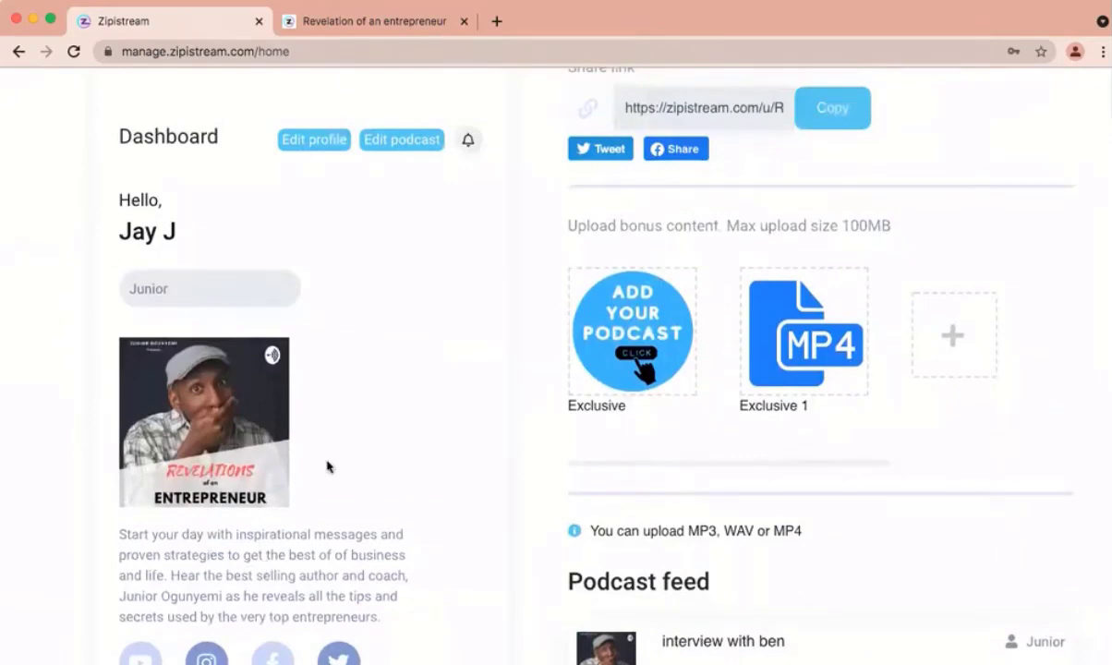
Compare the public podcast page with the dashboard, checking the bonus content section, and return to the dashboard.
left_click(372, 21)
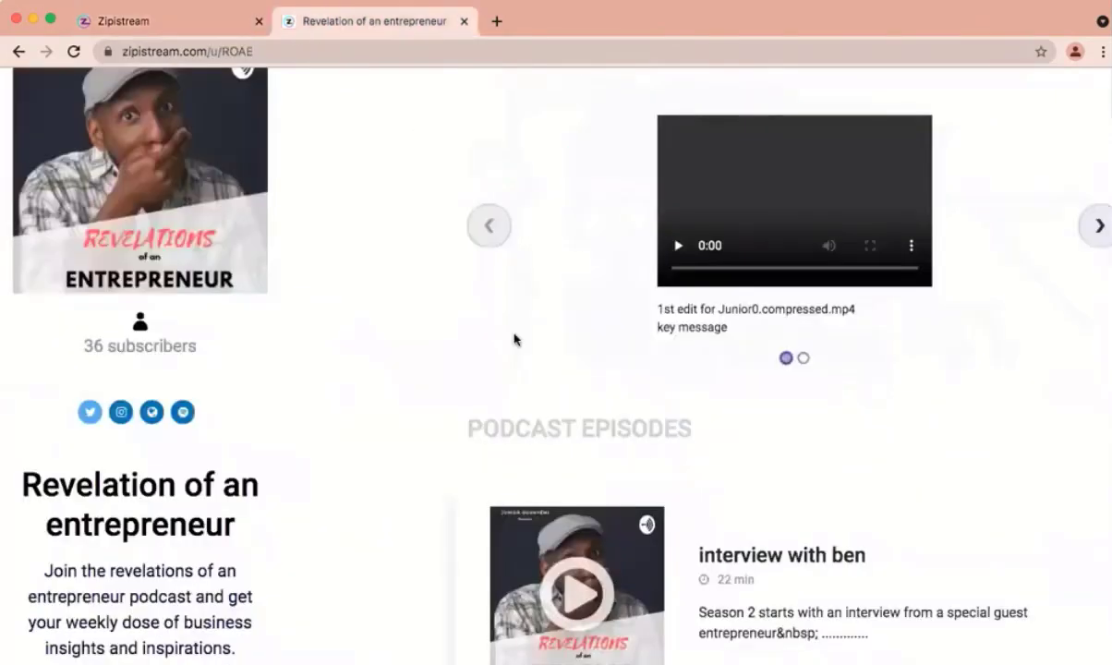
scroll(514, 340, "up", 2)
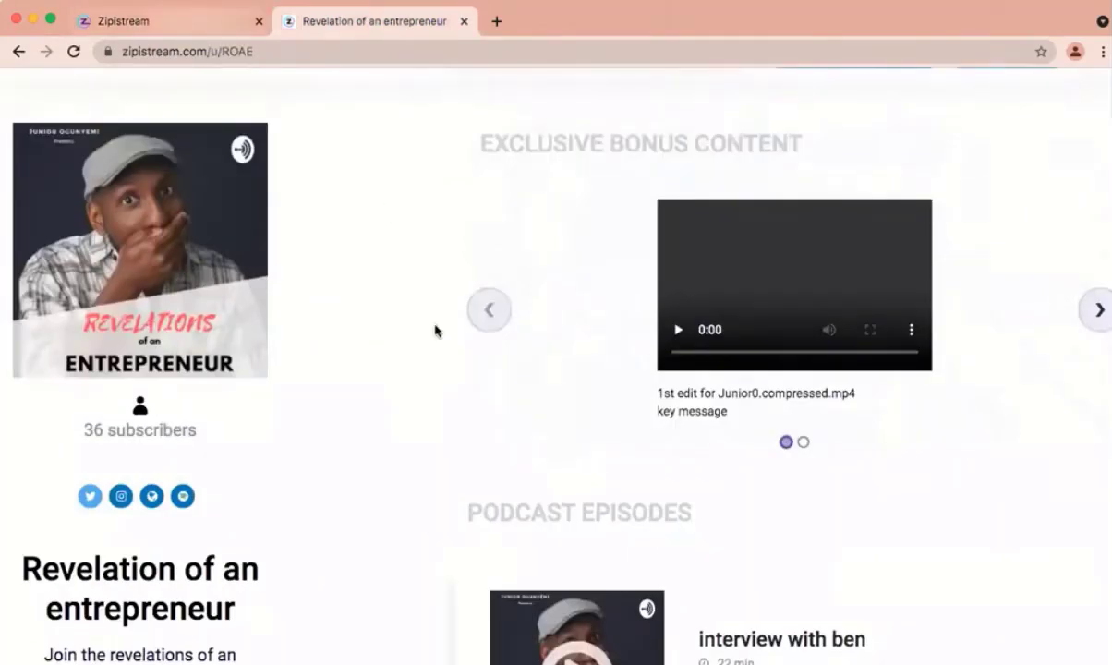
key("ctrl+shift+Tab")
scroll(437, 340, "up", 1)
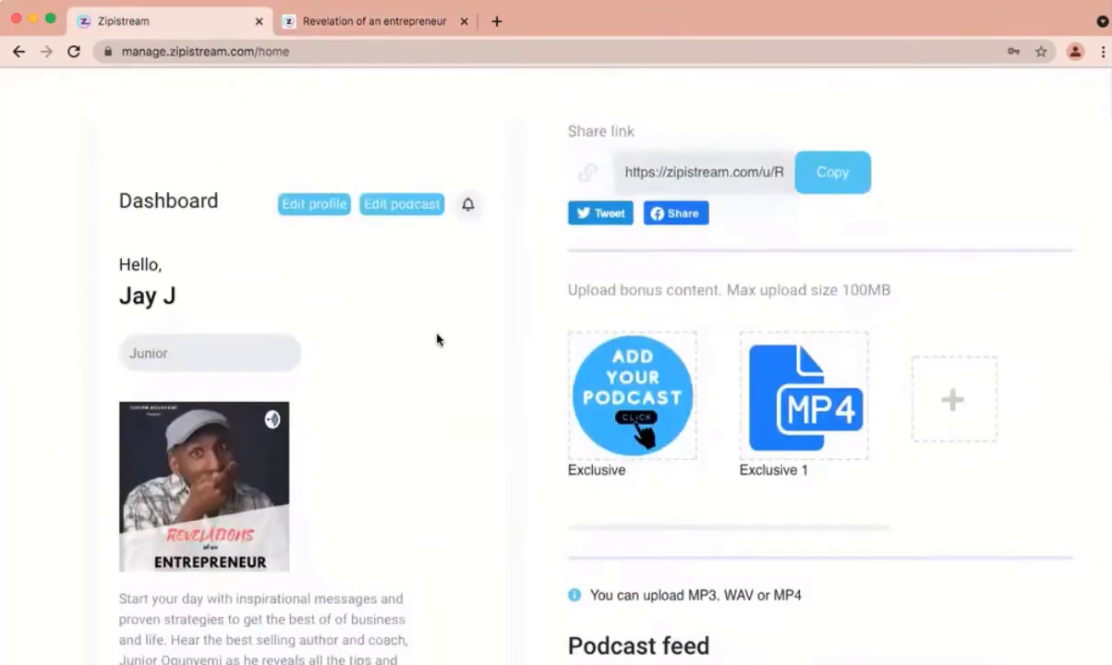
Open the listeners page and examine the member groups, audience growth chart, page views and stream statistics.
scroll(437, 340, "up", 1)
scroll(434, 185, "up", 1)
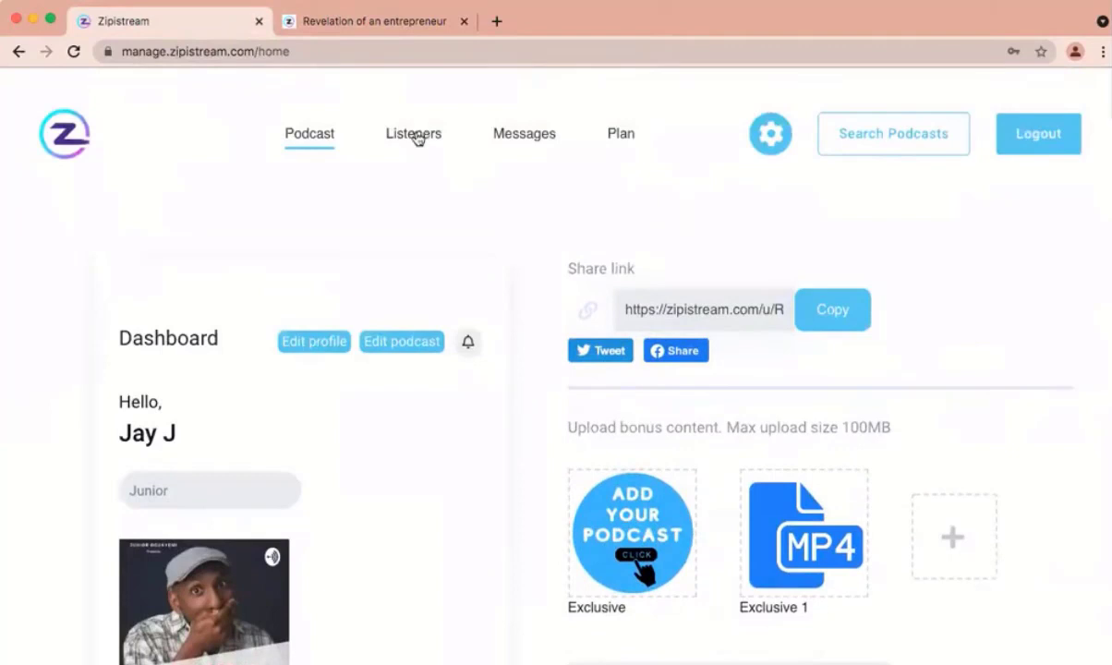
left_click(415, 135)
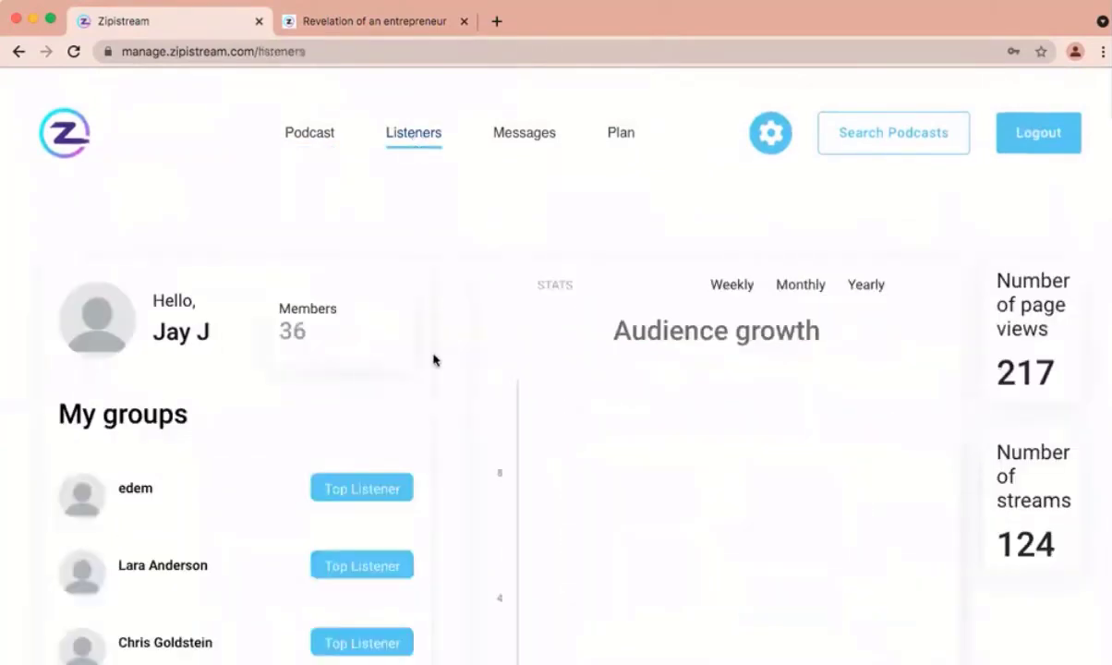
scroll(434, 360, "down", 1)
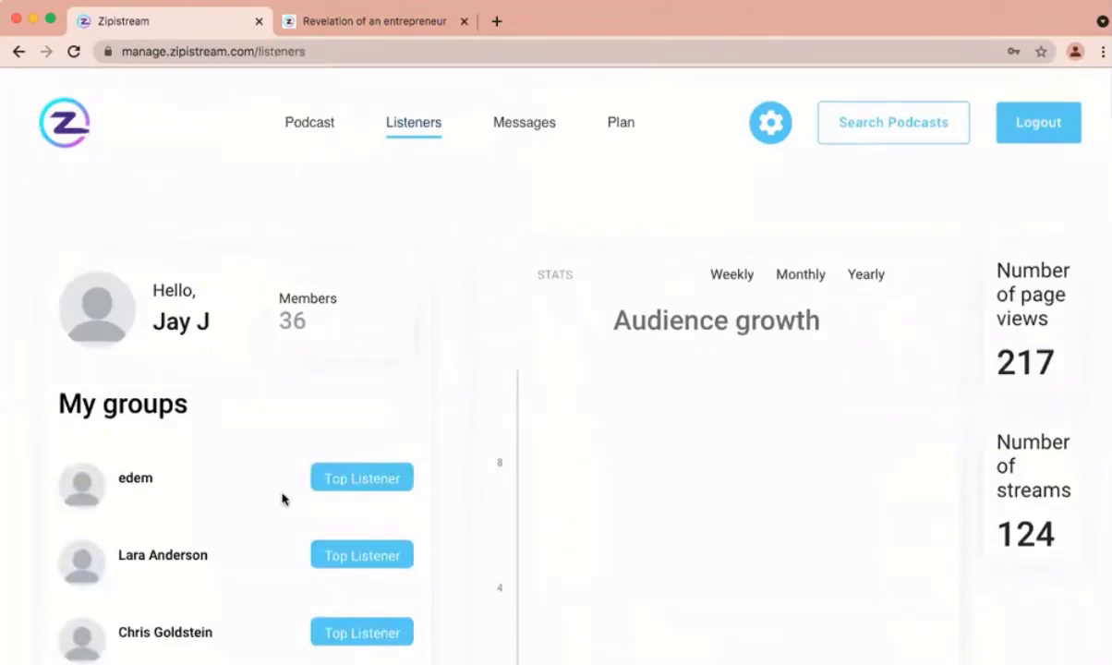
scroll(236, 513, "down", 1)
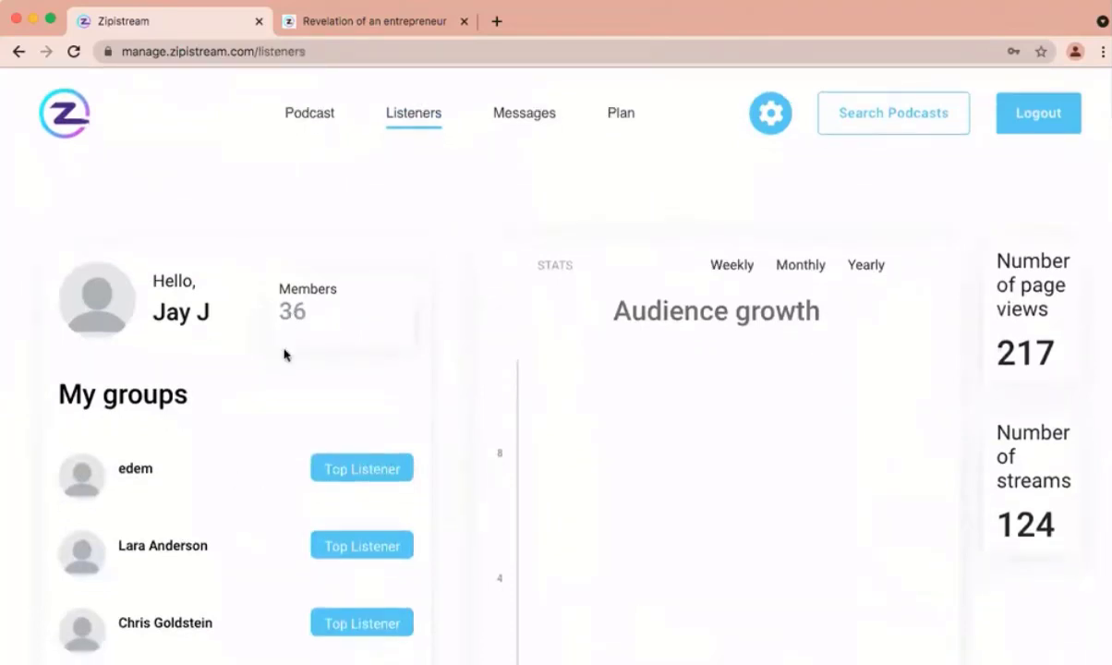
scroll(266, 551, "down", 1)
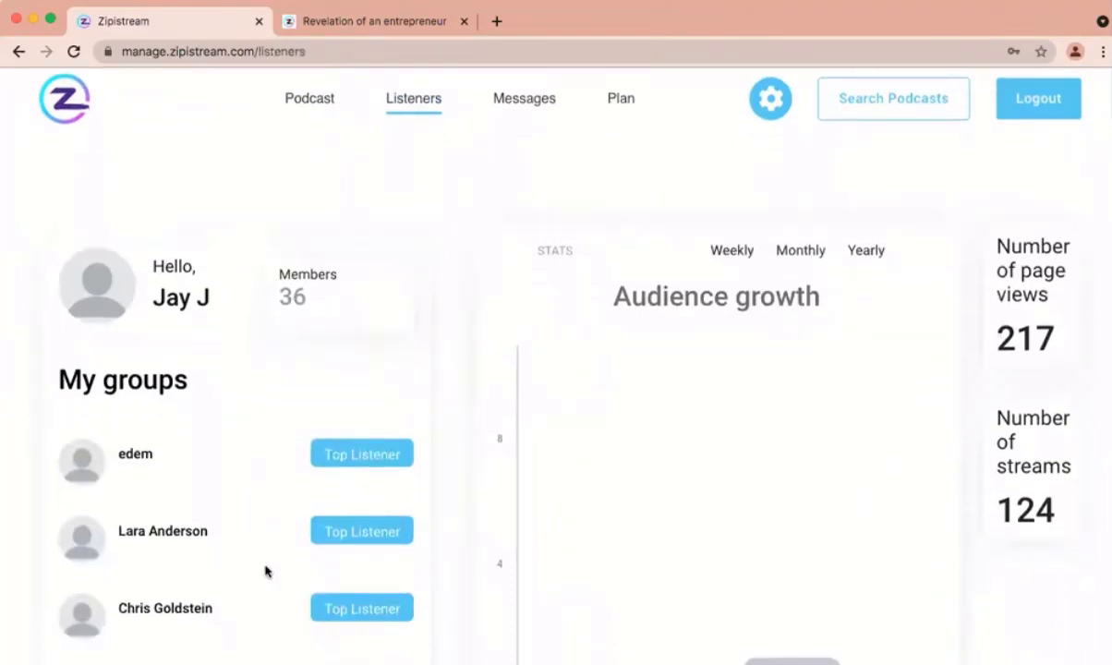
scroll(265, 571, "down", 3)
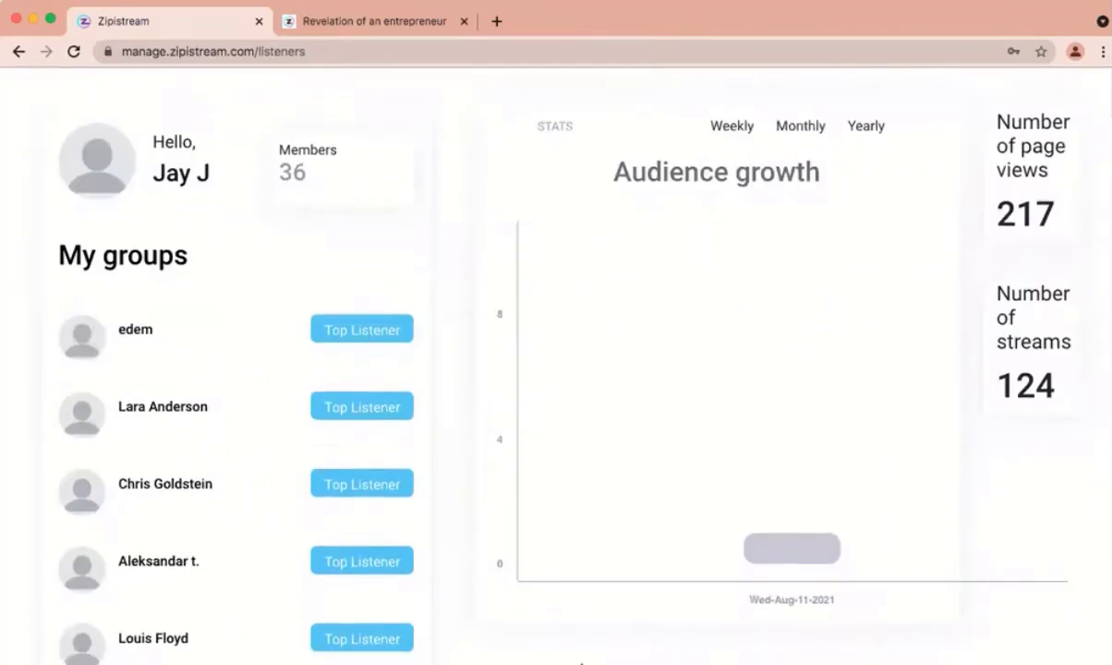
Show the audience growth chart by month, followed by the yearly view.
scroll(767, 221, "up", 2)
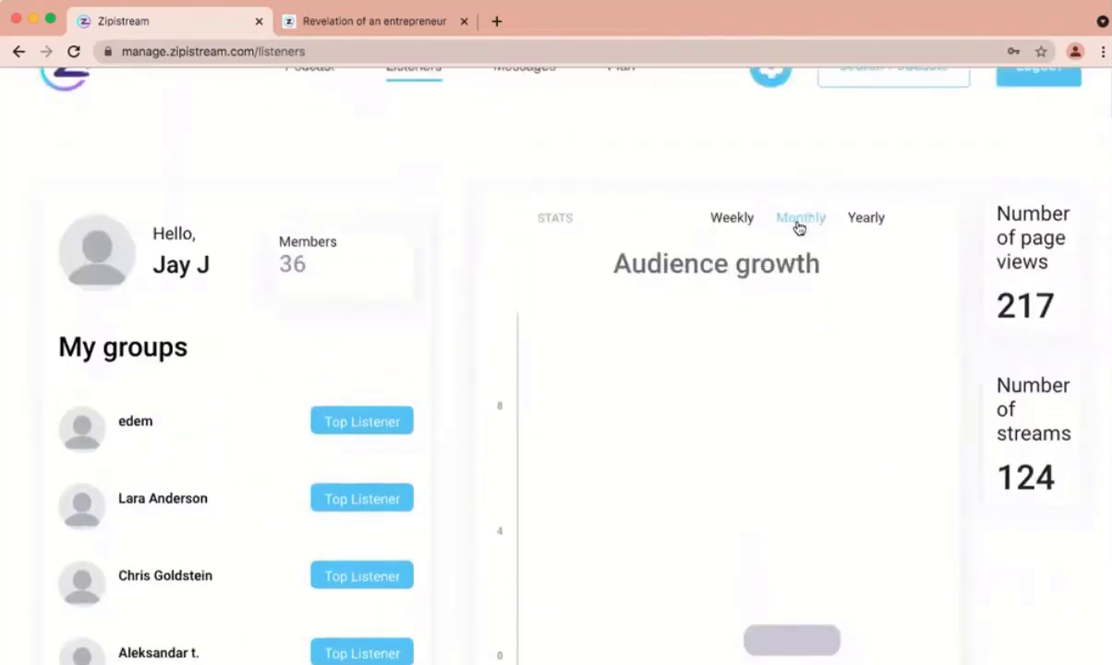
left_click(796, 220)
left_click(845, 224)
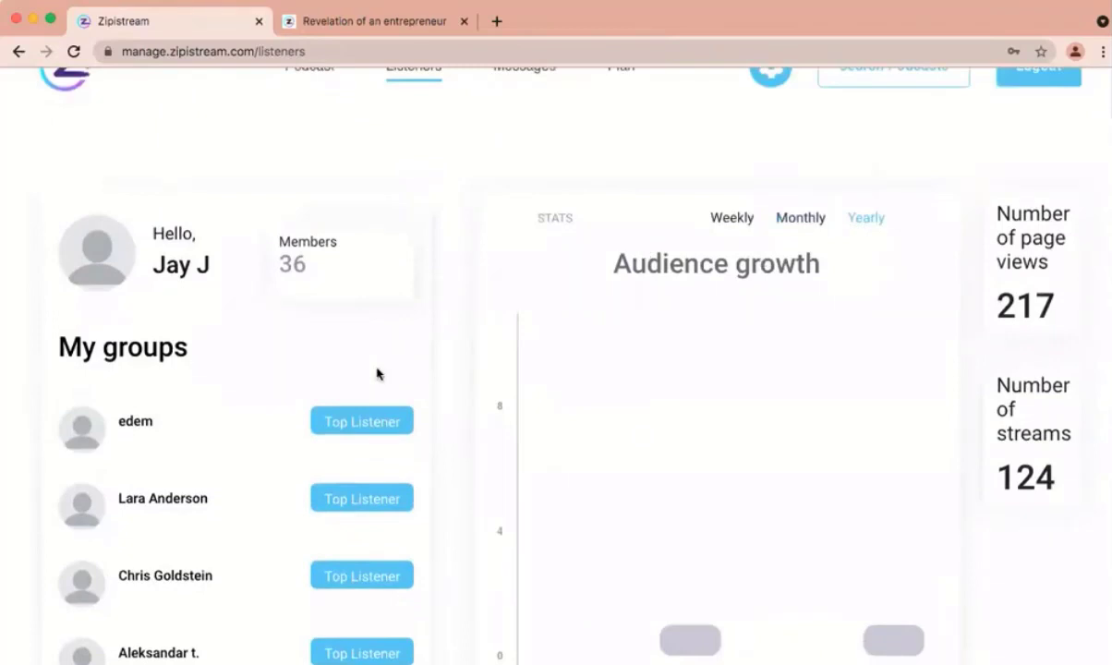
View the messages page with its sent messages and message composer, and return to the podcast dashboard.
scroll(377, 372, "up", 1)
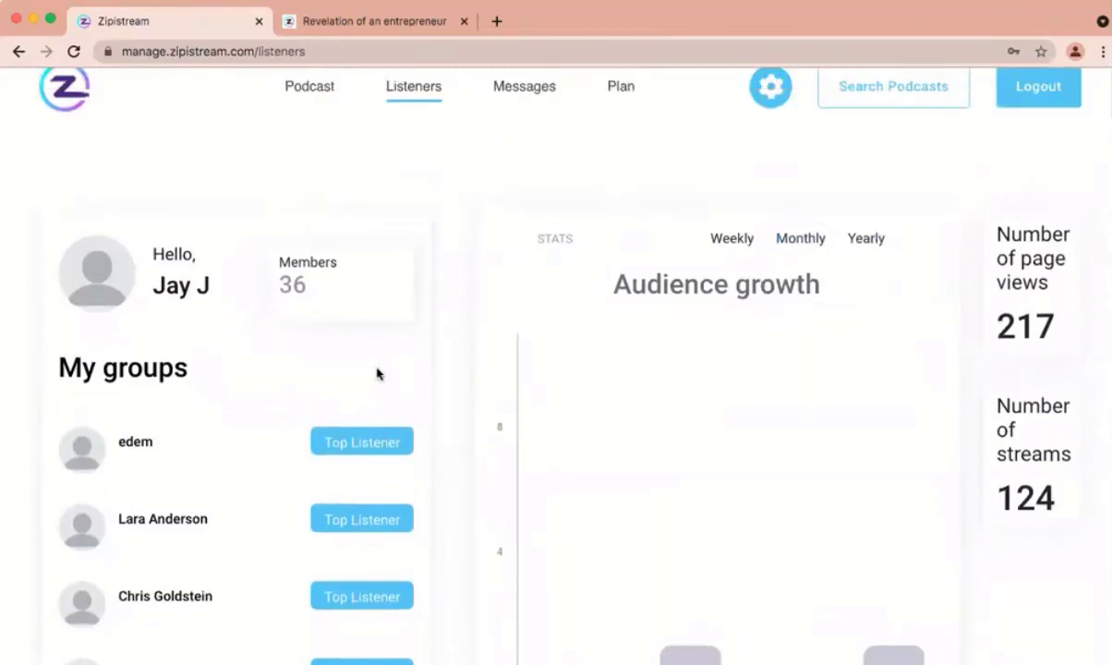
left_click(526, 96)
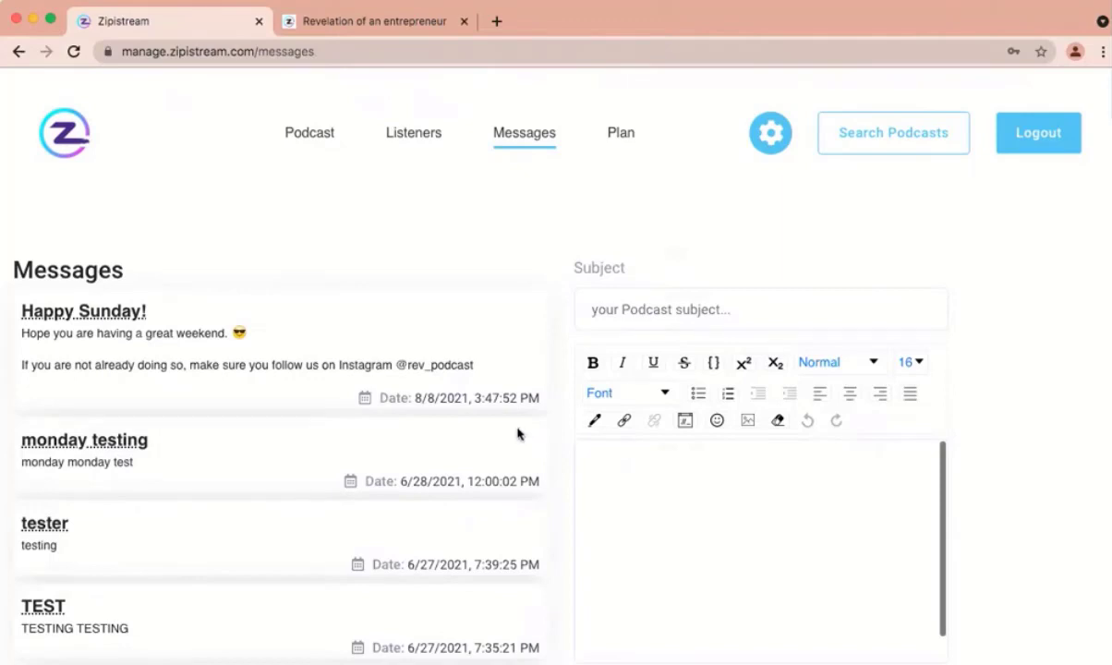
left_click(311, 138)
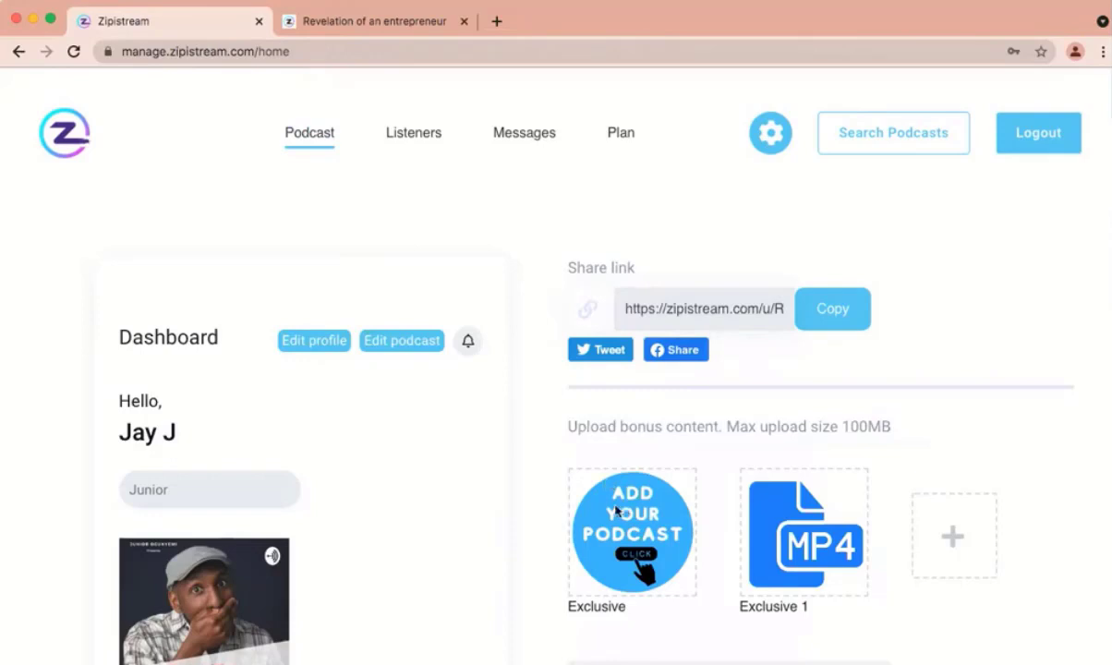
Log out of the management site after checking the bonus content, and switch to the public Revelation of an entrepreneur page.
mouse_move(612, 511)
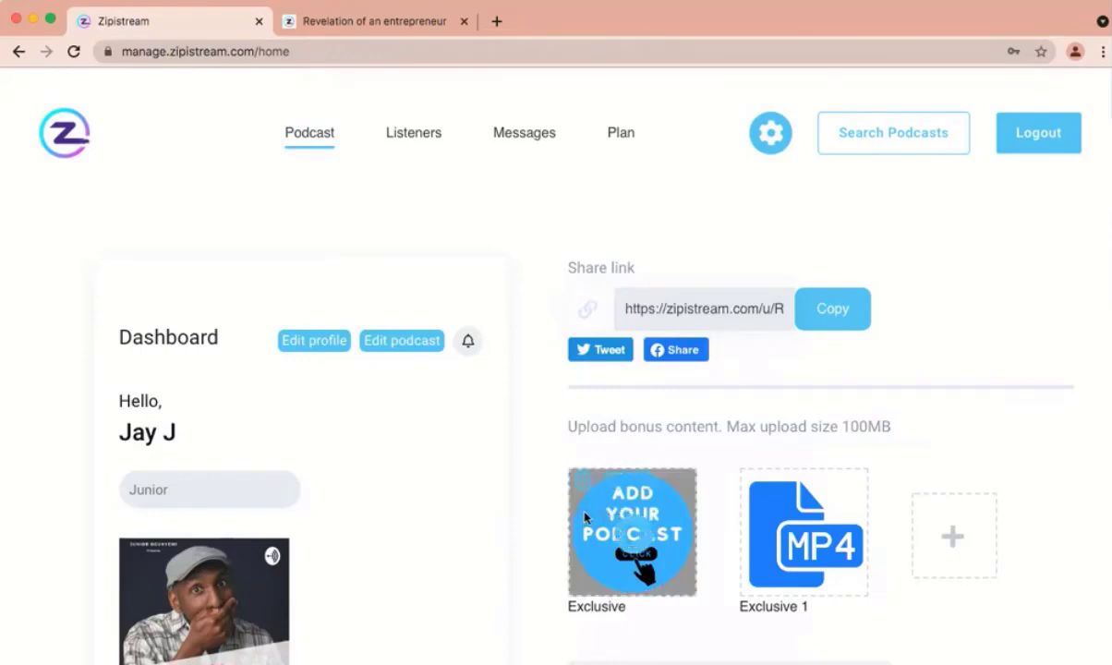
scroll(585, 518, "down", 1)
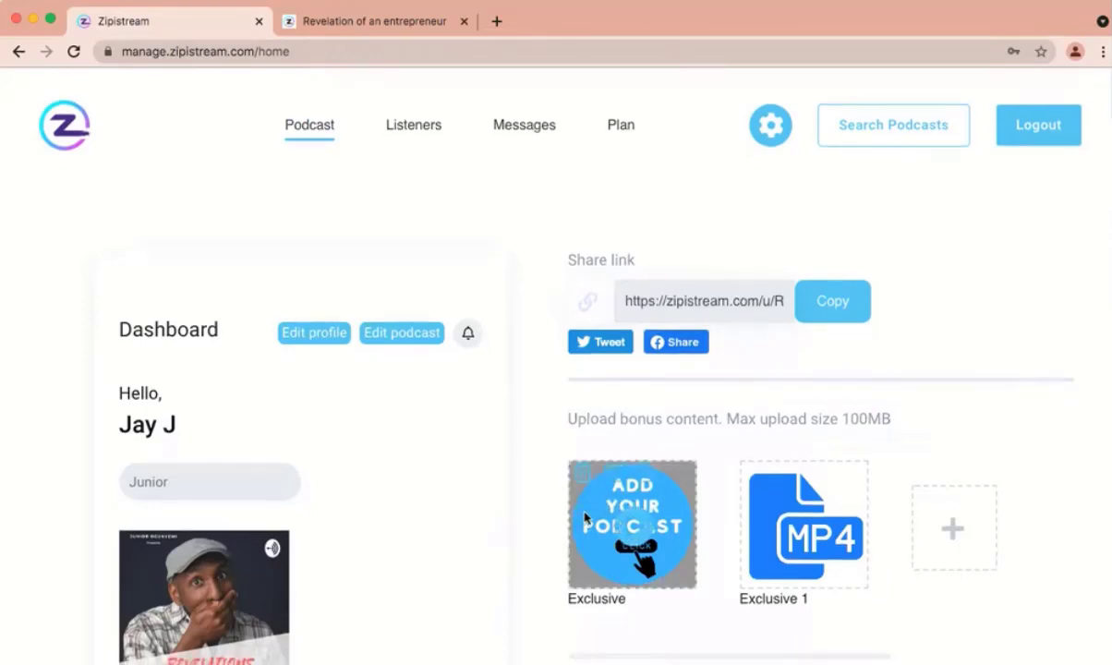
scroll(523, 545, "down", 1)
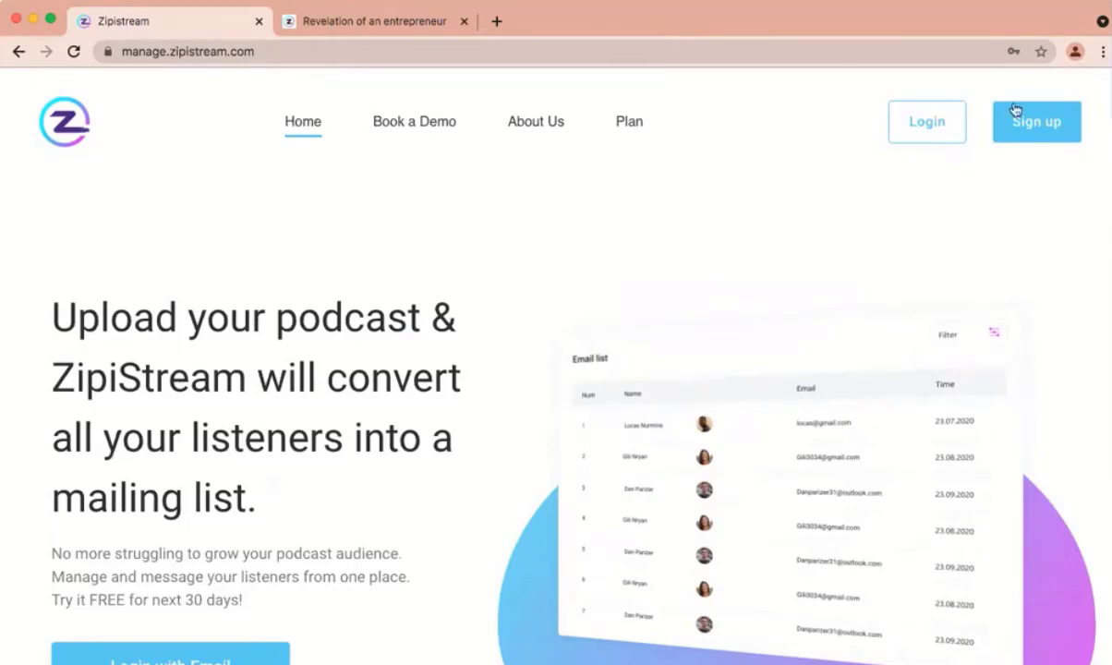
left_click(415, 28)
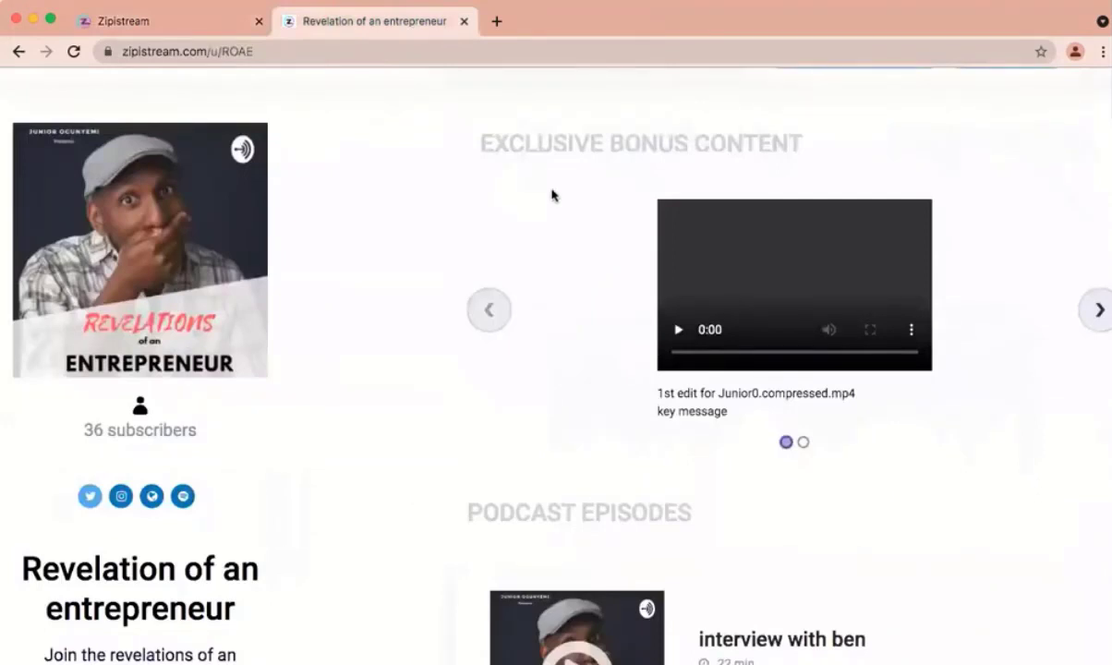